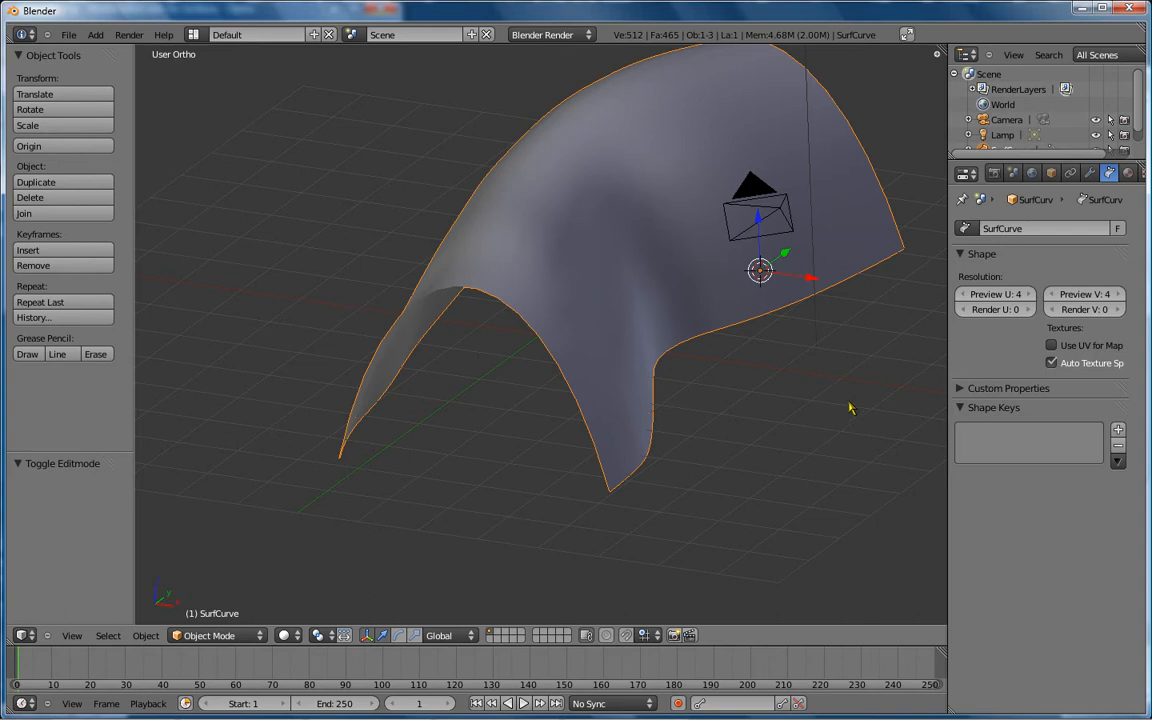
Start a new default scene and delete its cube.
middle_click_drag(850, 408, 453, 363)
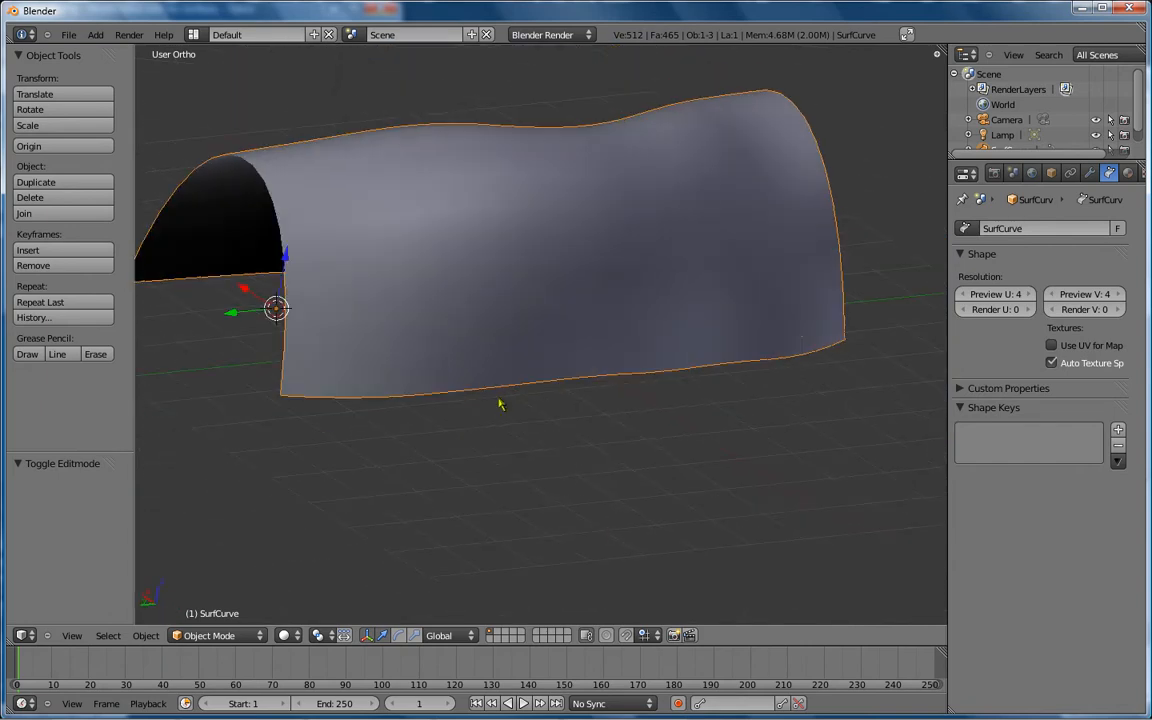
left_click(69, 36)
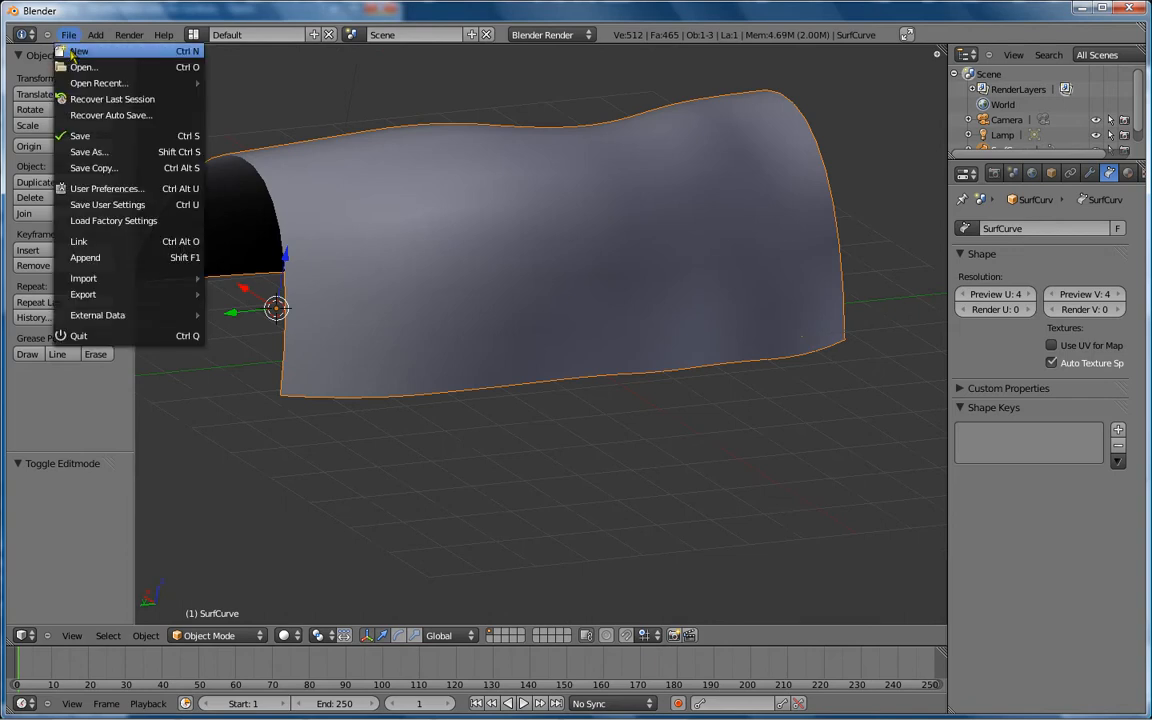
left_click(74, 52)
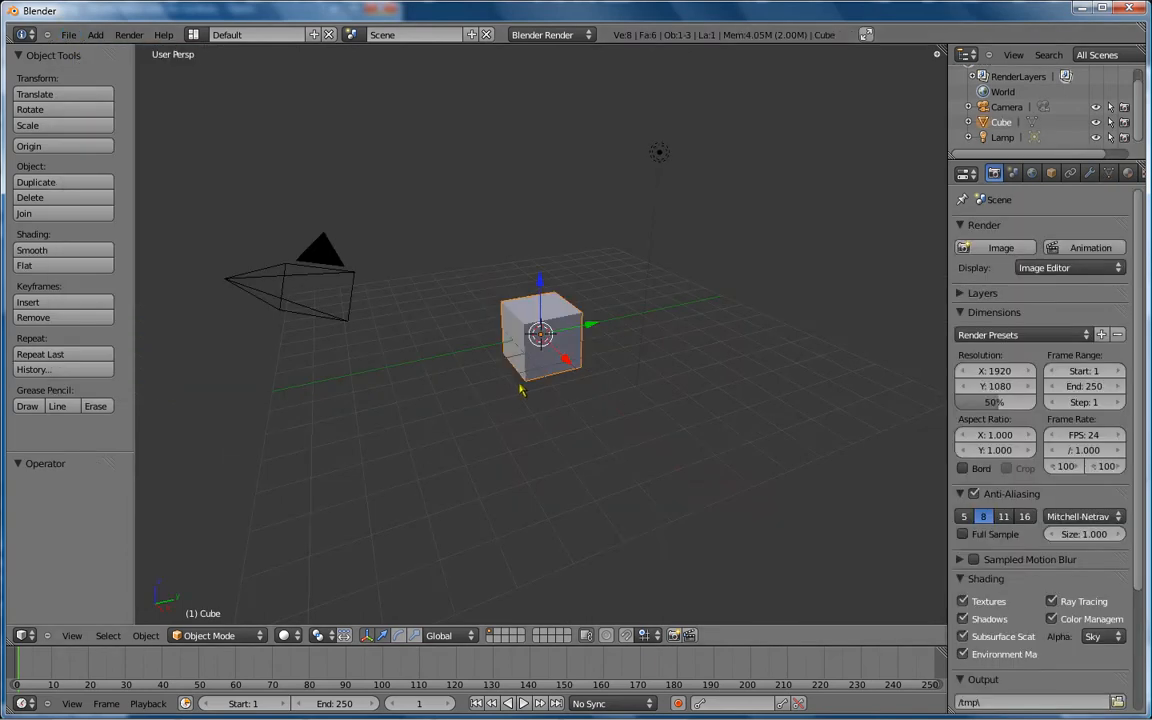
key("x")
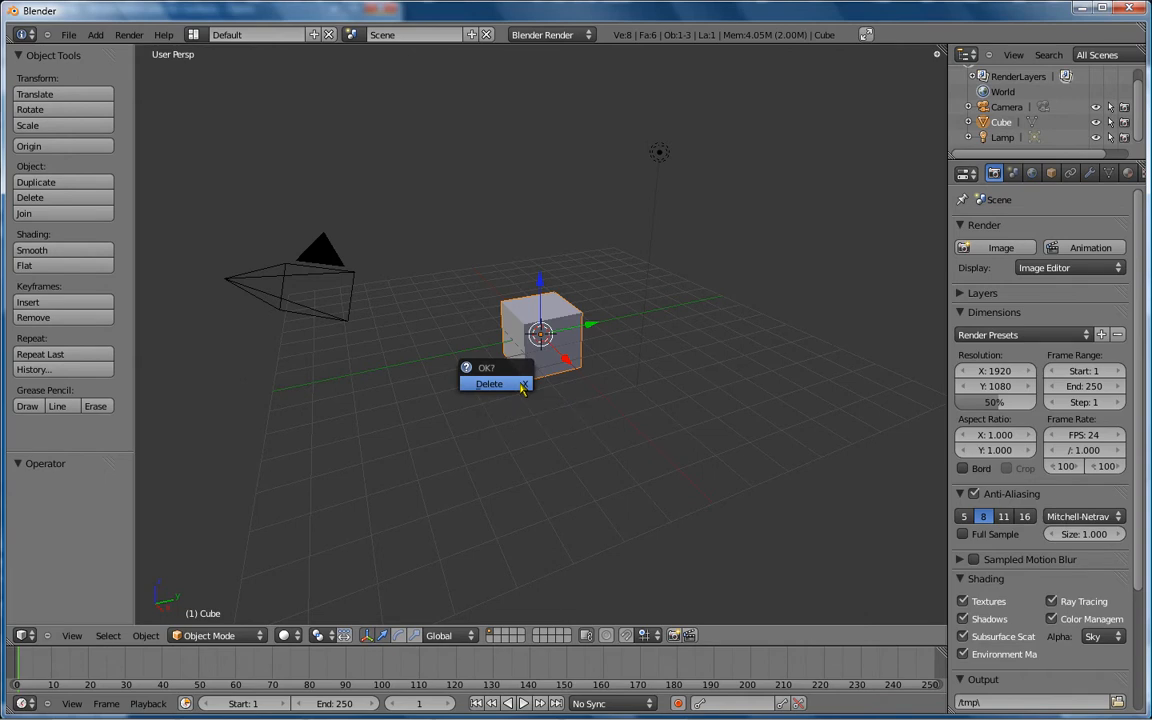
left_click(490, 384)
Add a NURBS Curve surface object at the scene origin.
key("shift+a")
mouse_move(520, 392)
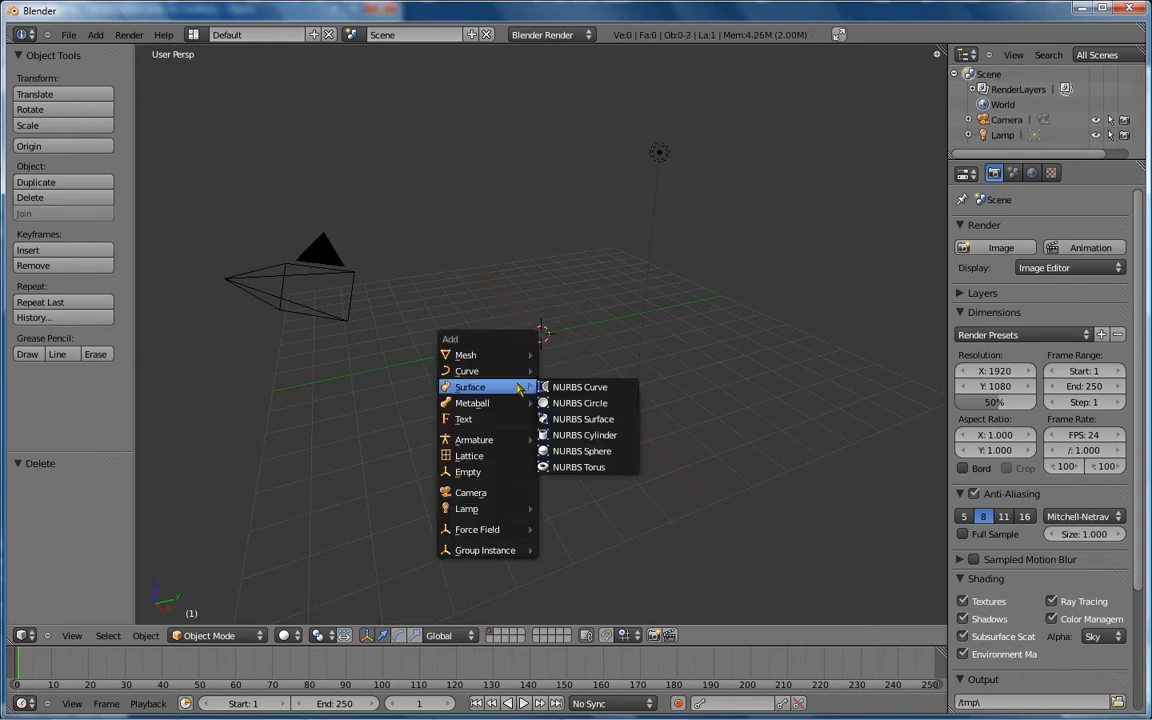
left_click(568, 390)
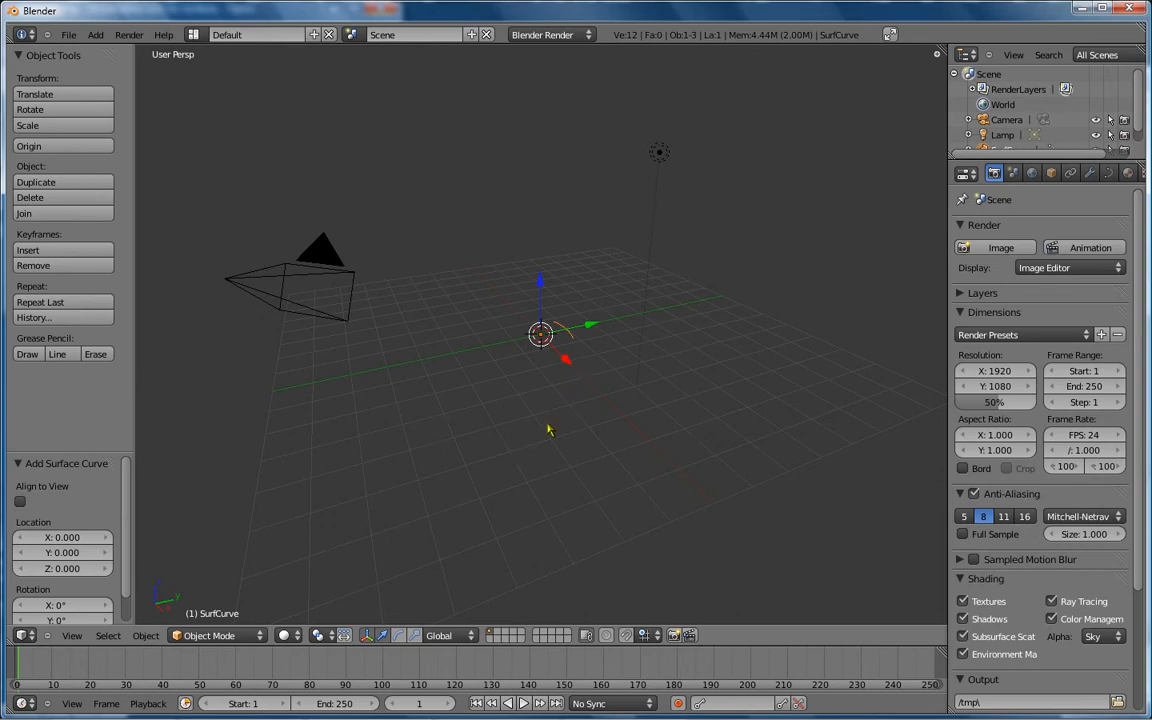
Turn on the U Endpoint option for the surface curve so it reaches its end control points.
key("KP_7")
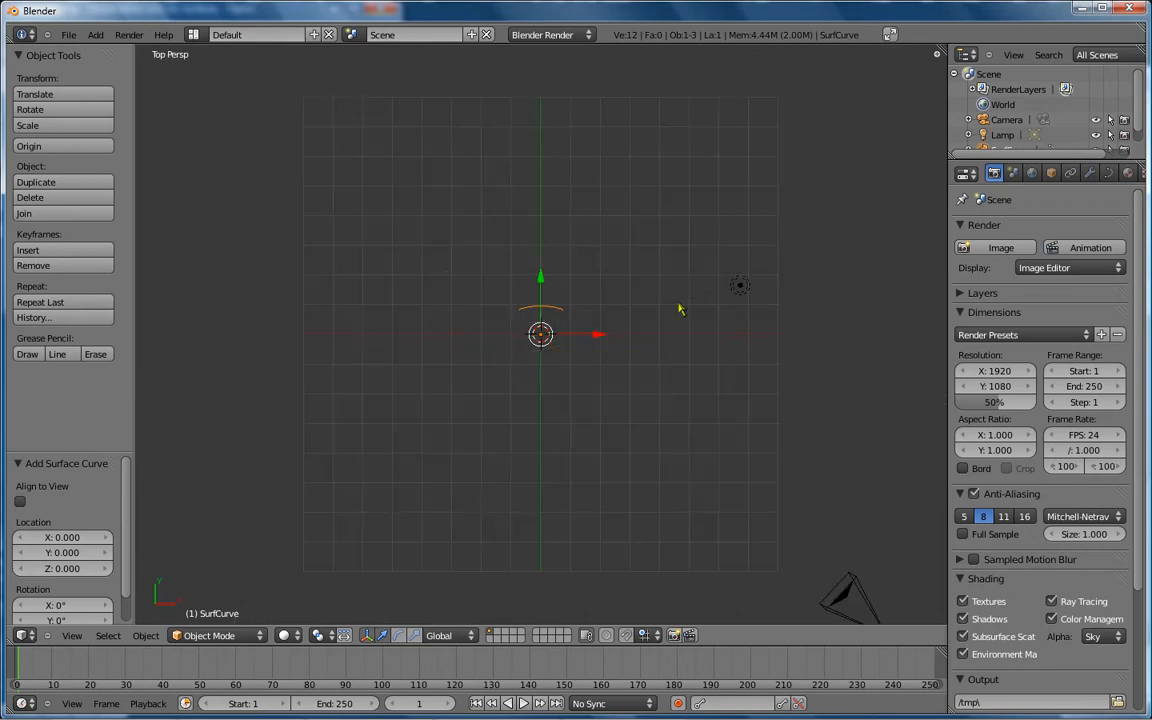
key("KP_5")
scroll(599, 342, "up", 5)
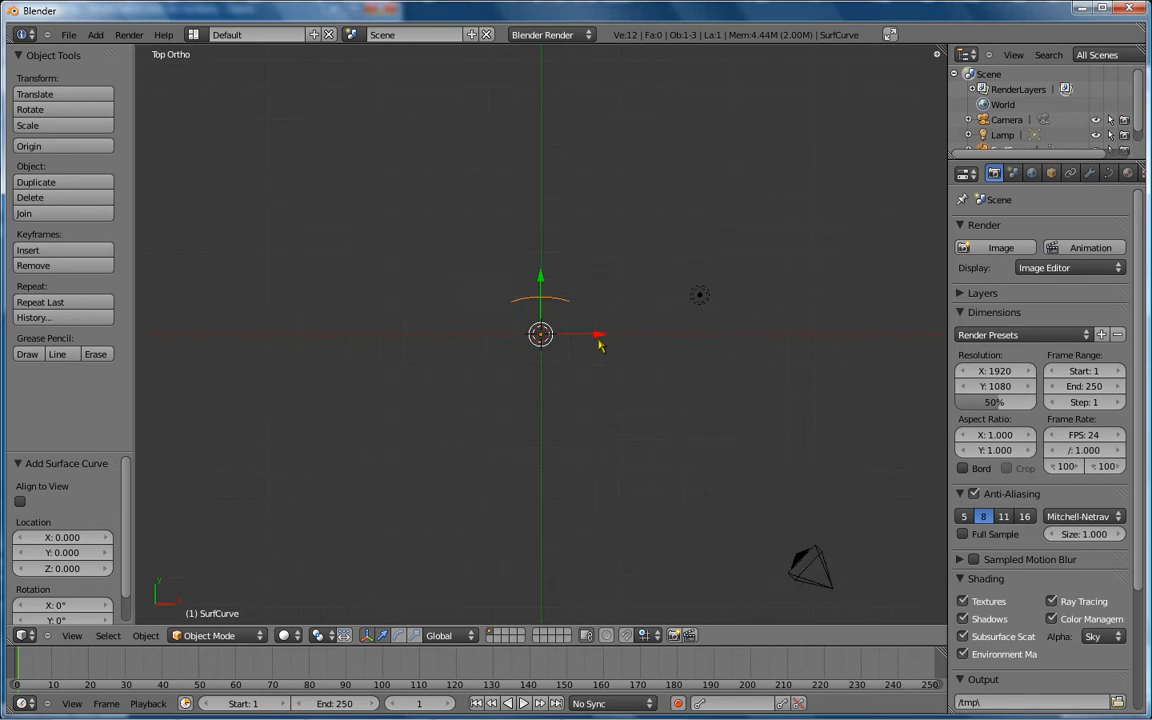
scroll(567, 298, "up", 2)
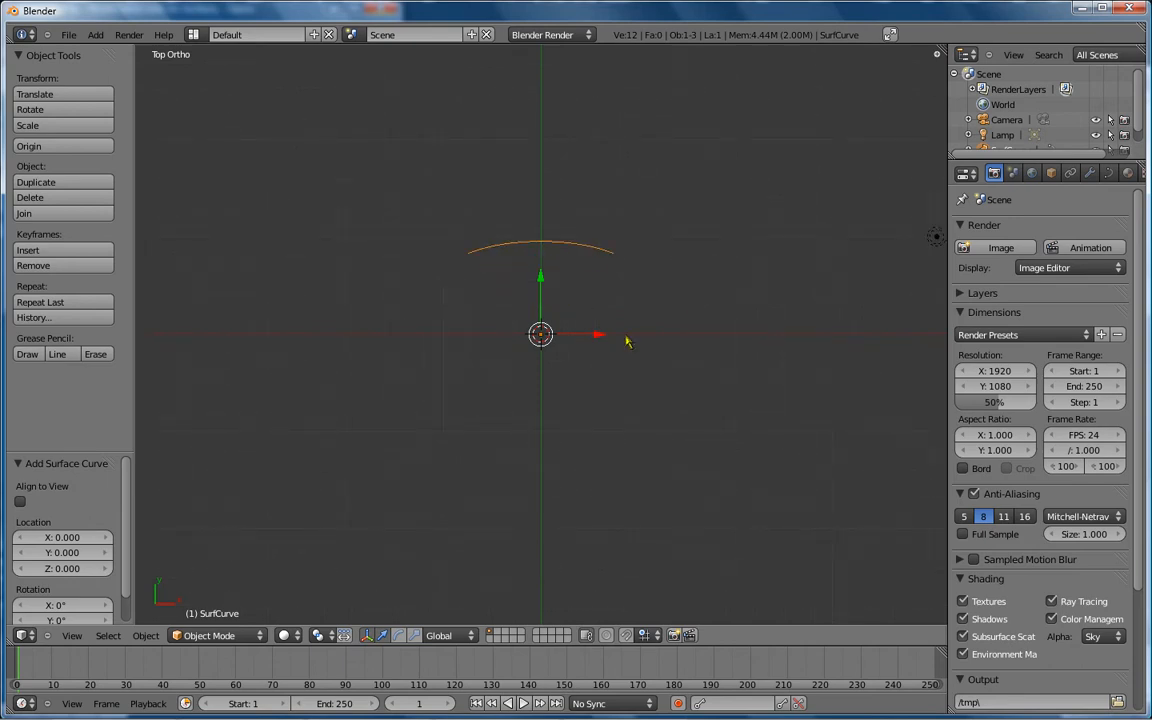
key("Tab")
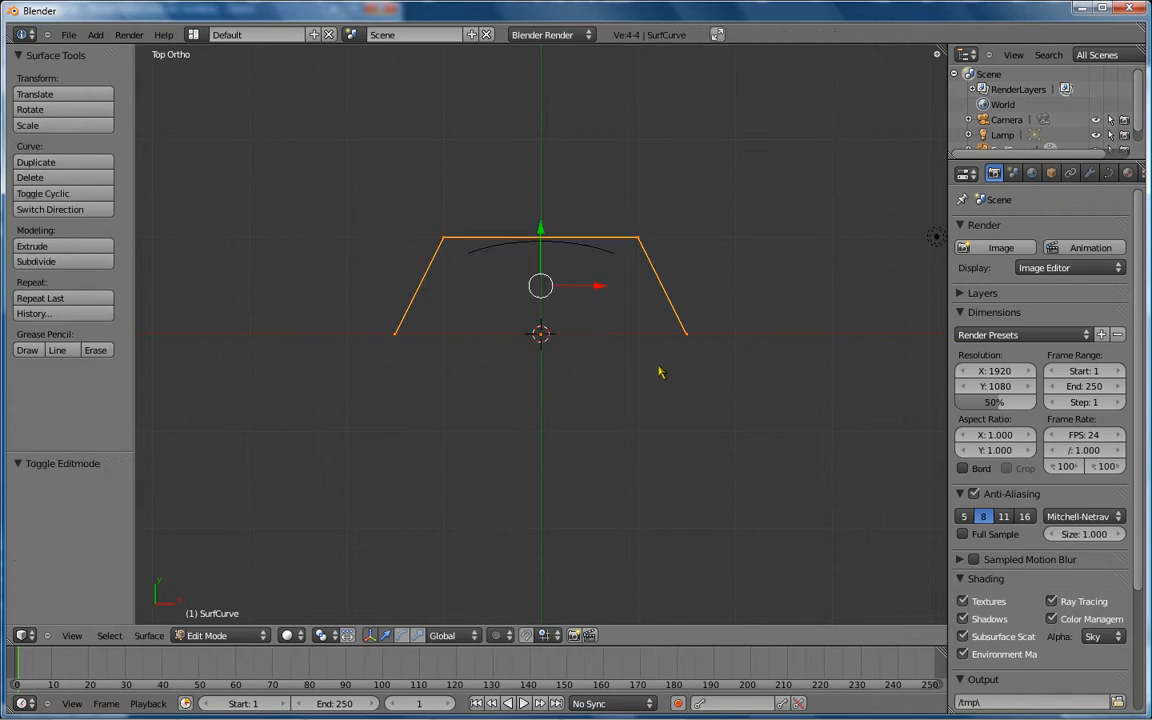
left_click(1110, 175)
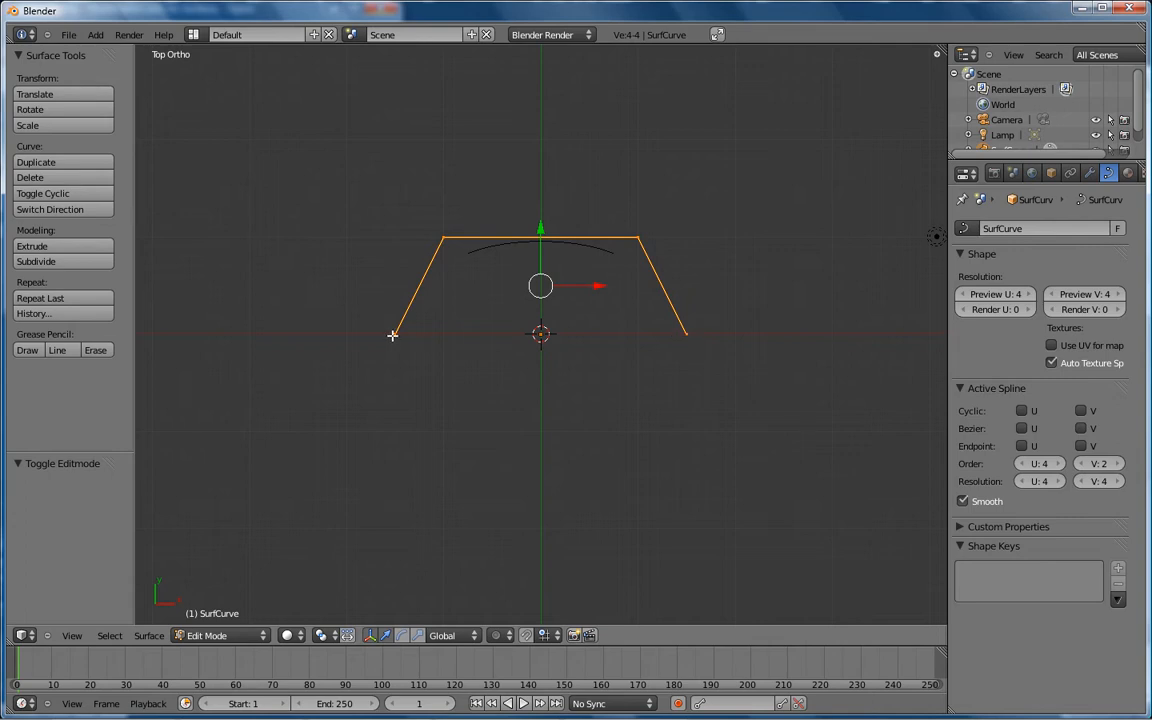
left_click(1021, 446)
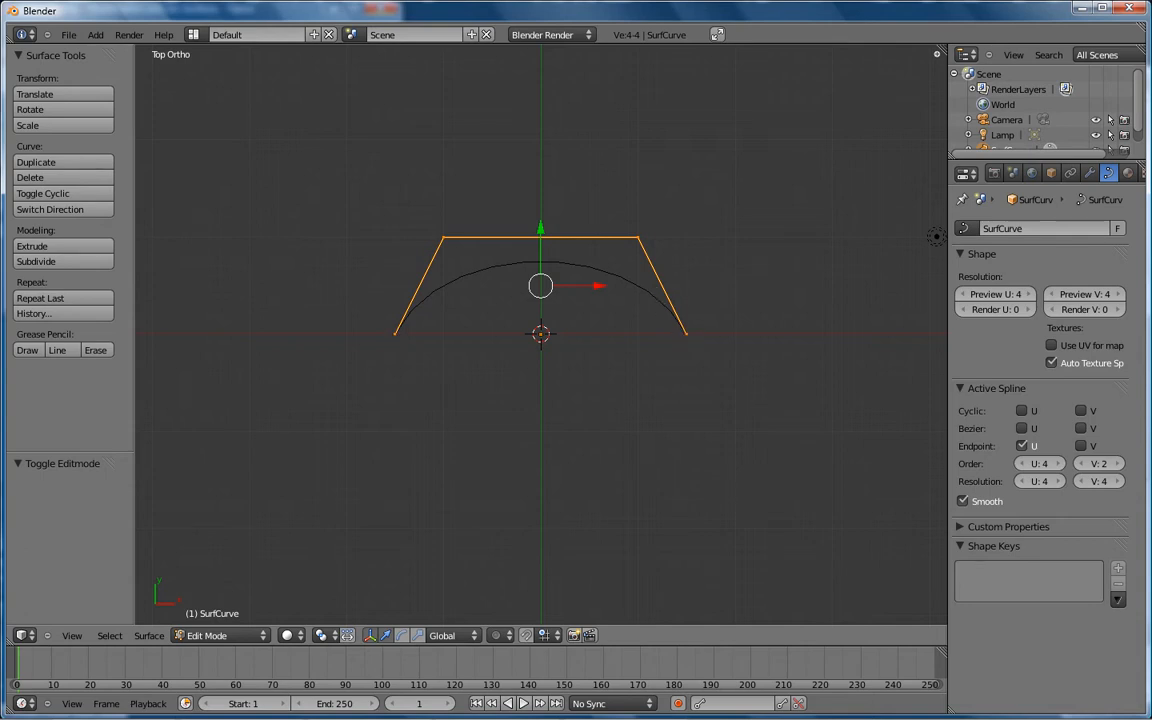
key("Tab")
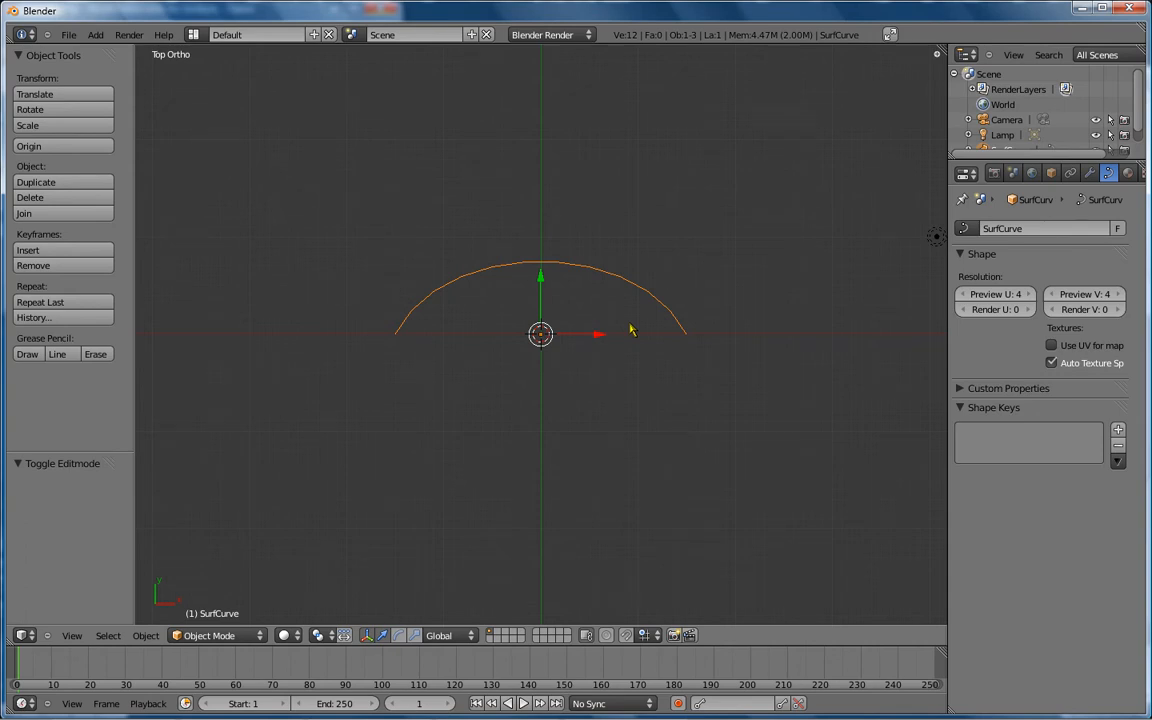
Rotate the curve object about -90.43° around the X axis so the arch stands upright.
key("KP_3")
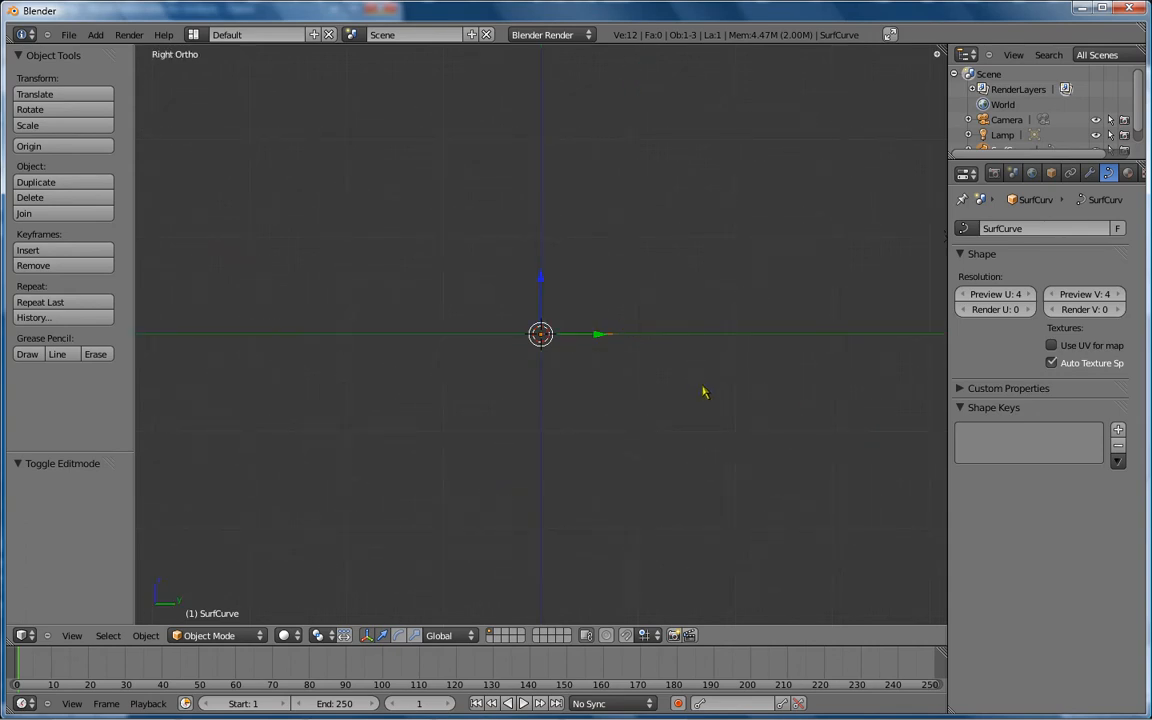
key("r")
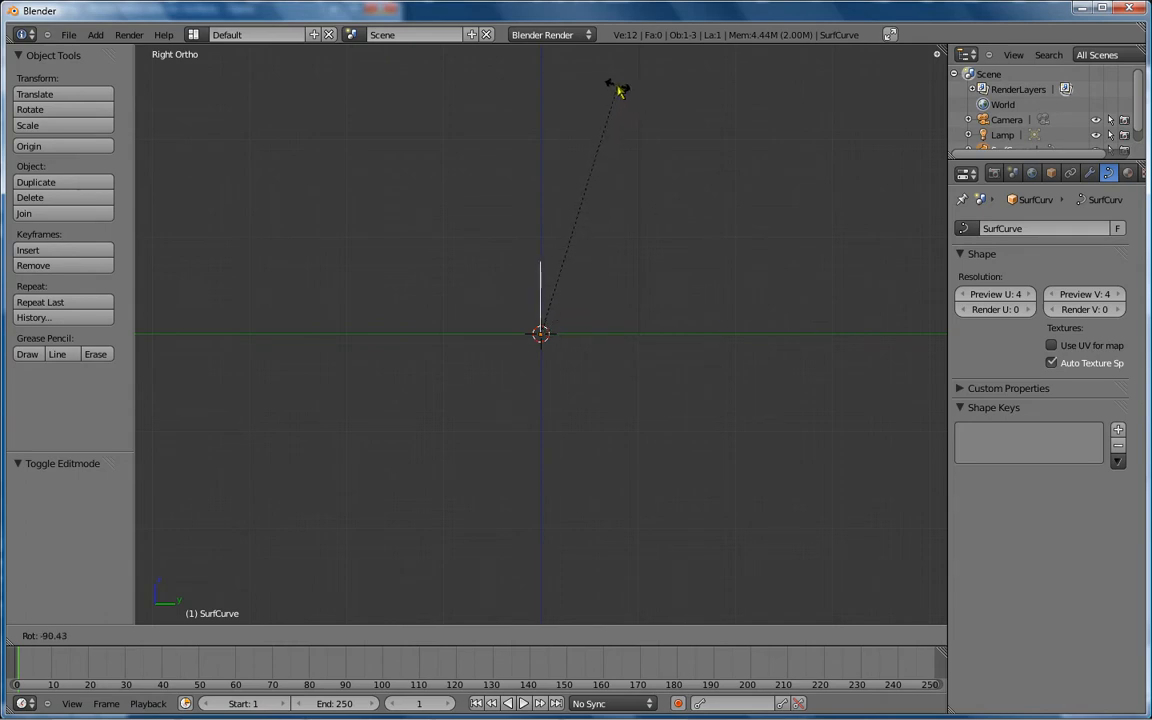
left_click(618, 90)
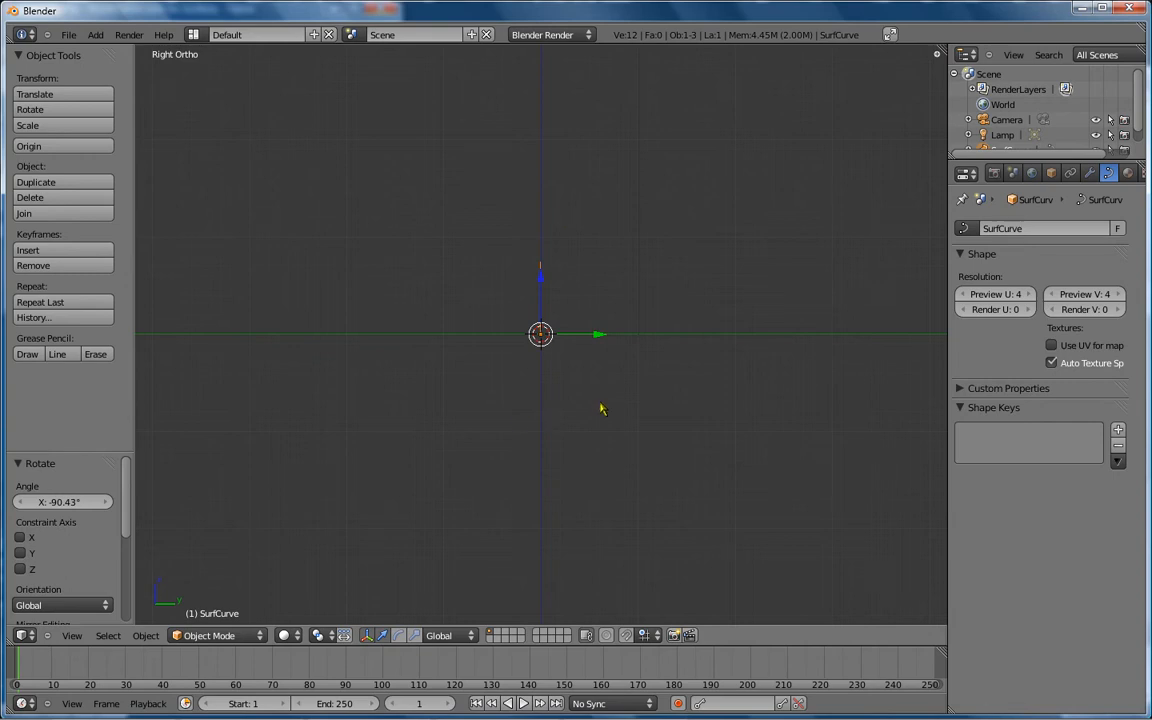
Duplicate the curve's control points three times in succession along Y, at spacings of about 0.96, 1.54 and 1.70 units.
key("KP_7")
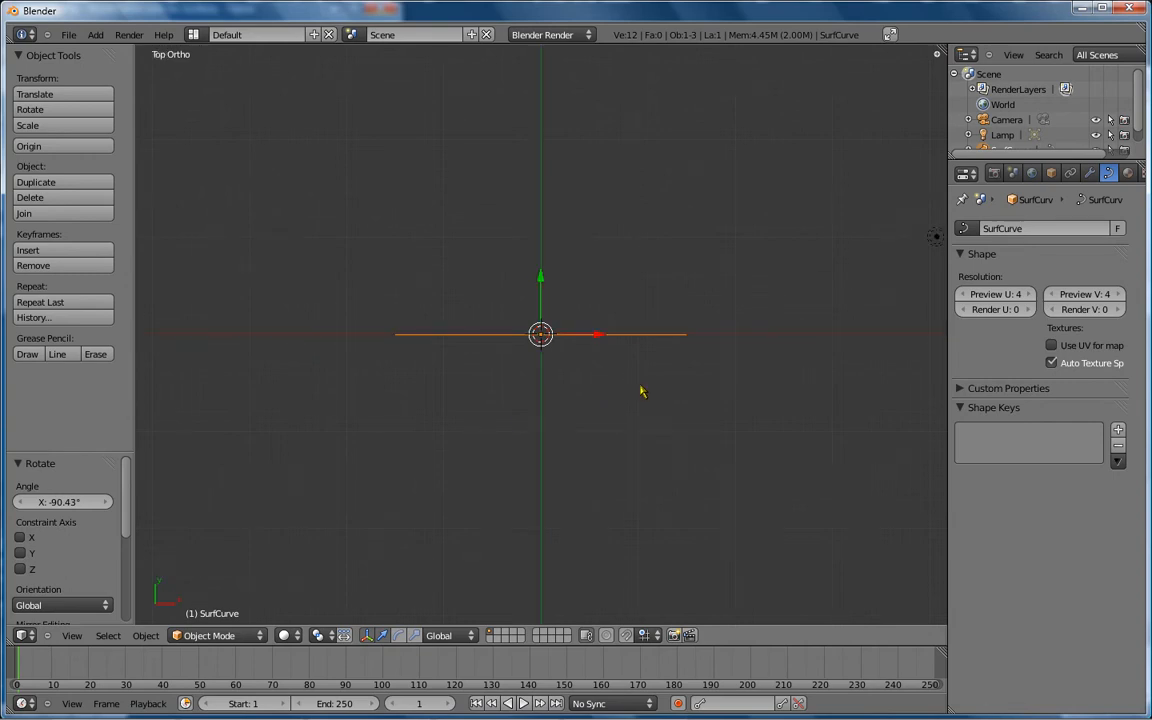
scroll(588, 363, "down", 2)
key("Tab")
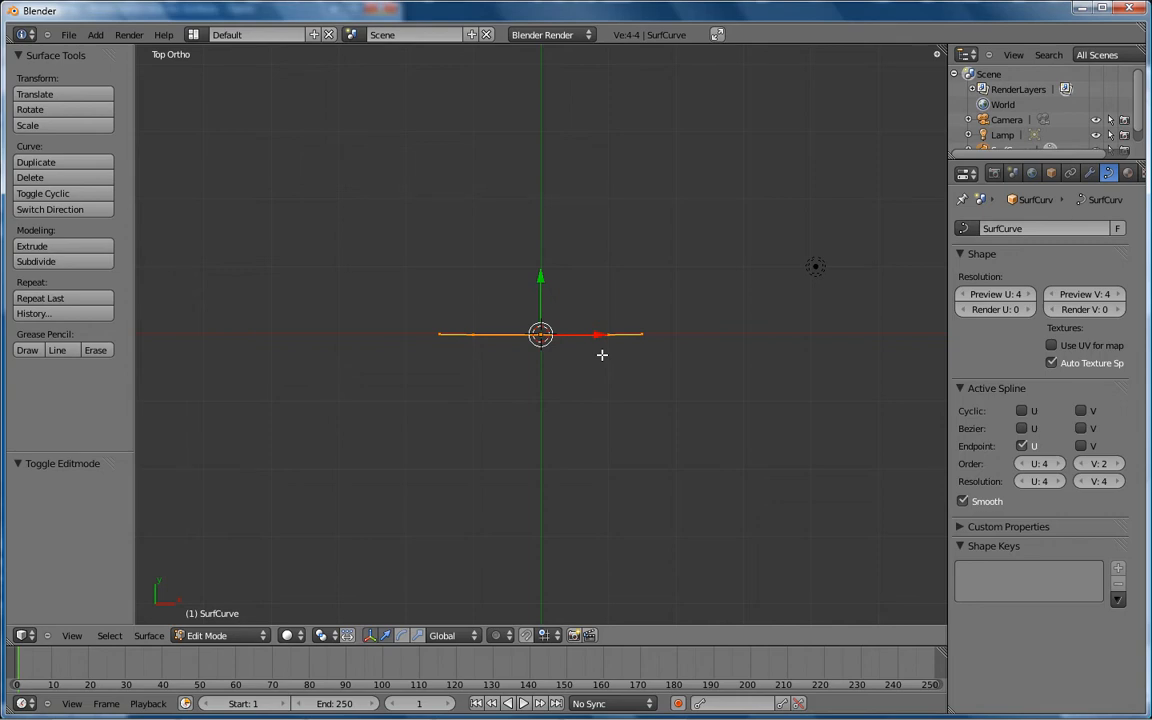
key("e")
left_click(602, 290)
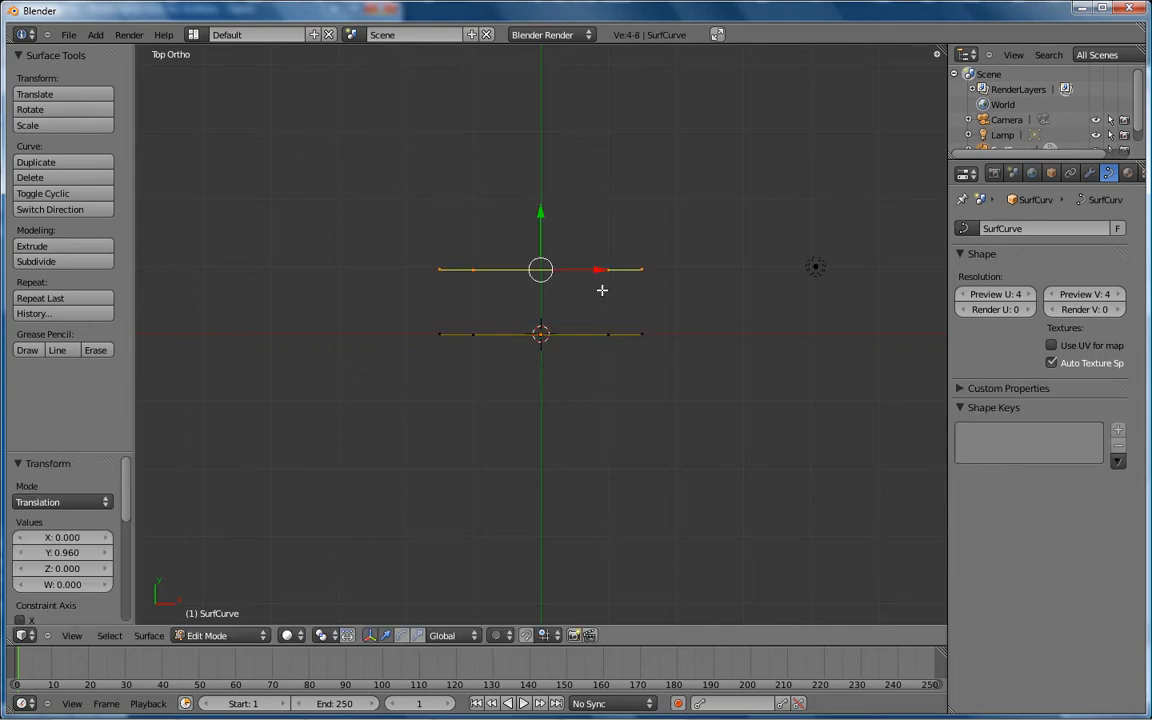
key("shift+d")
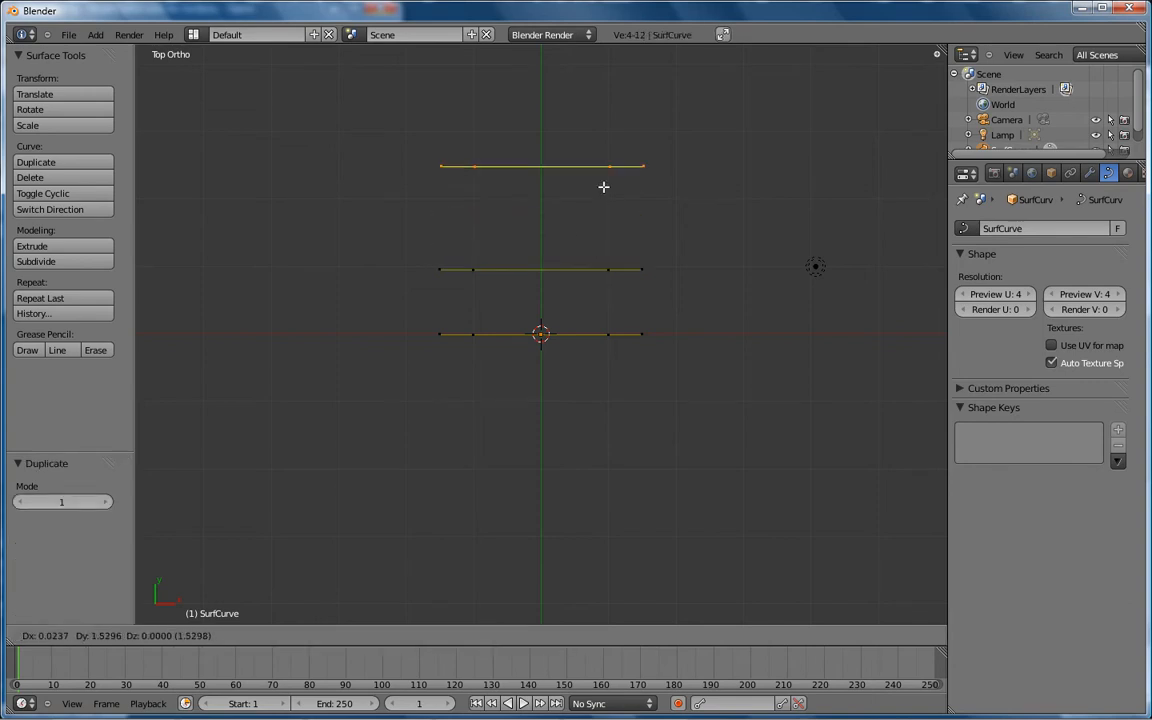
left_click(603, 187)
scroll(599, 193, "down", 4)
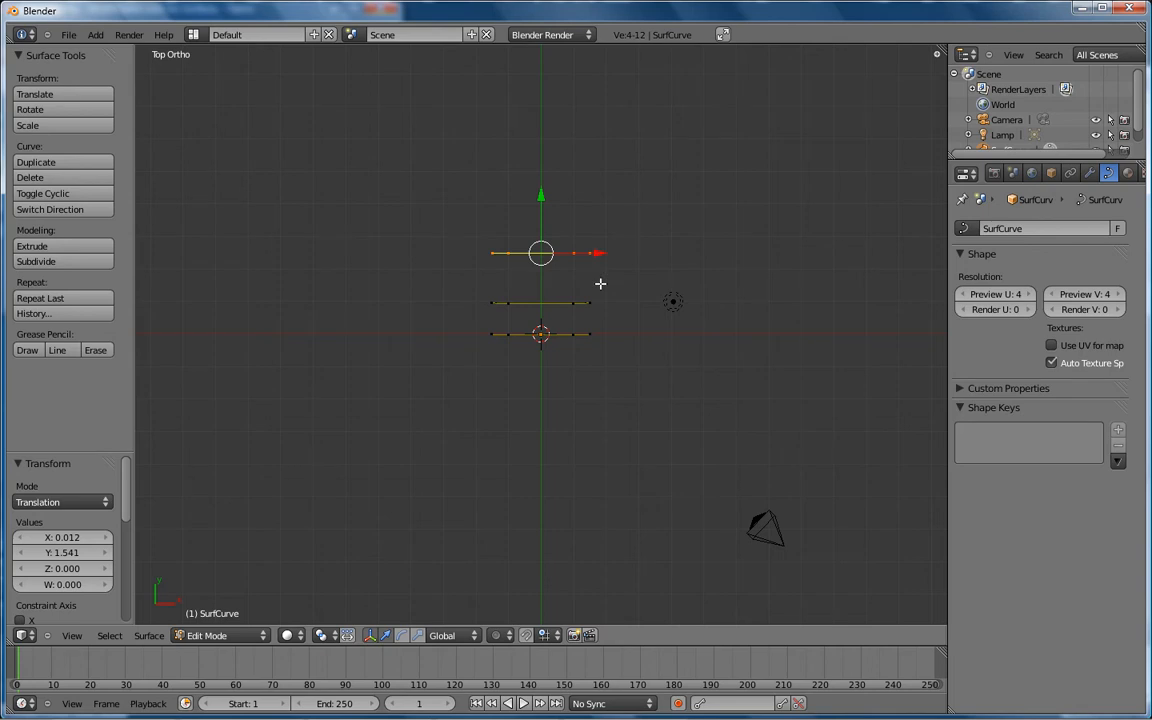
key("shift+d")
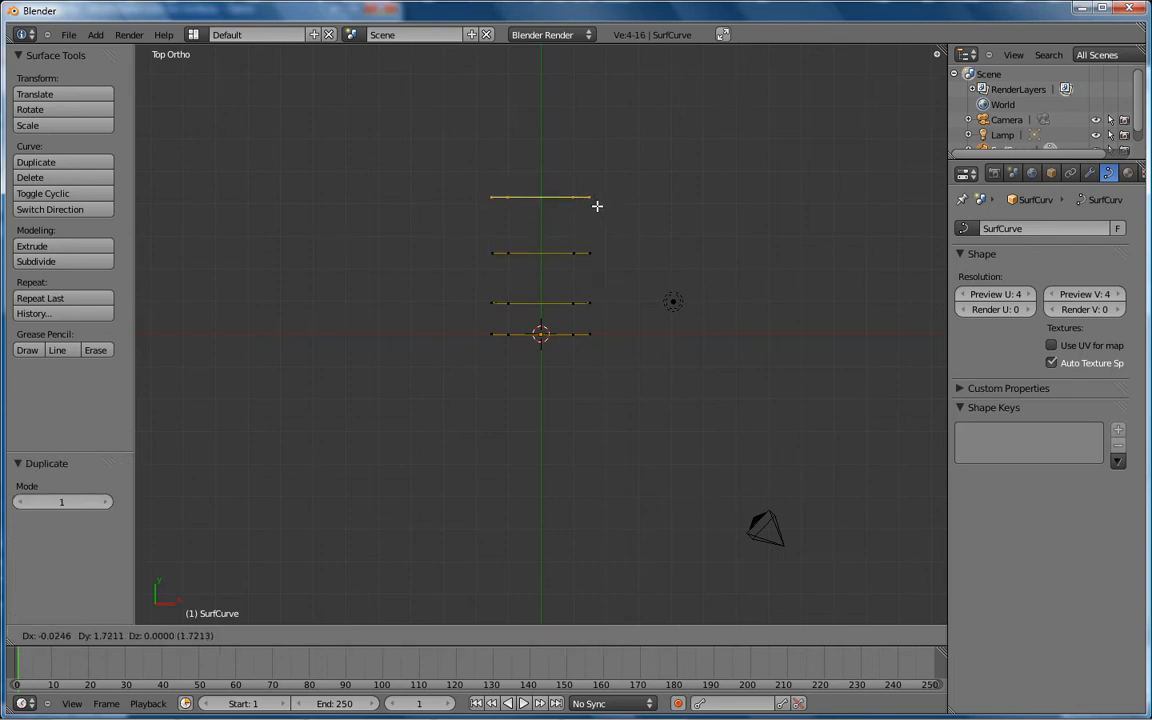
left_click(597, 206)
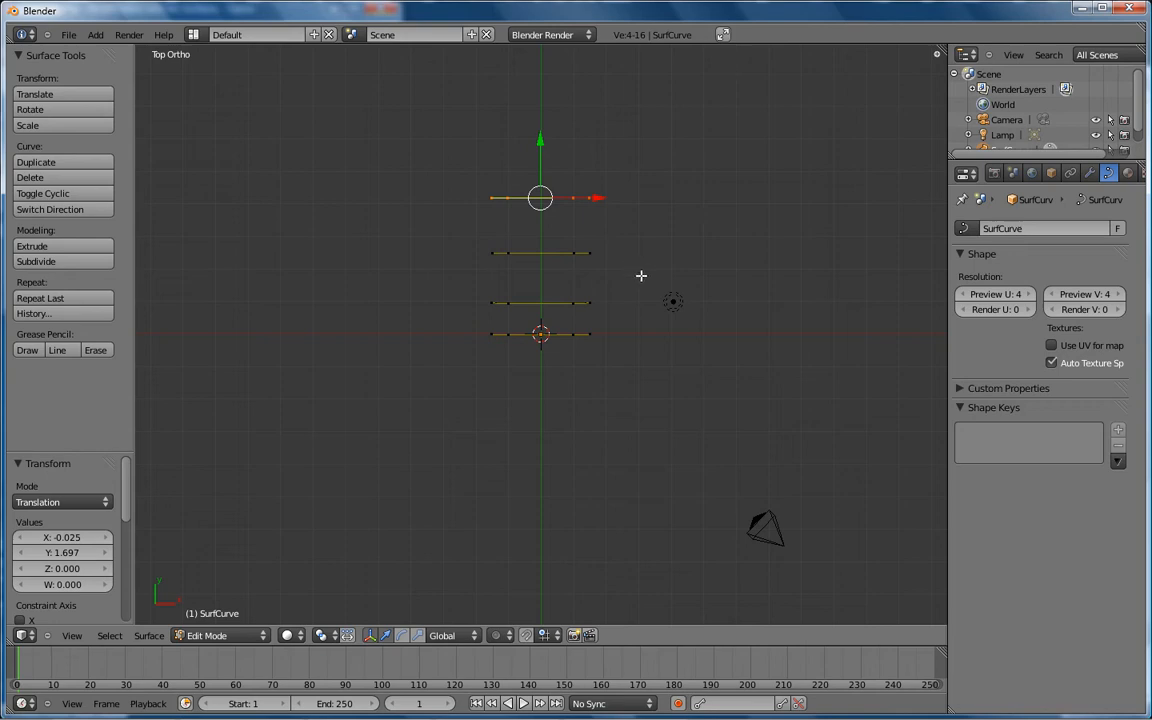
Scale the farthest curve up by about 1.83 and the one before it by about 1.38.
key("s")
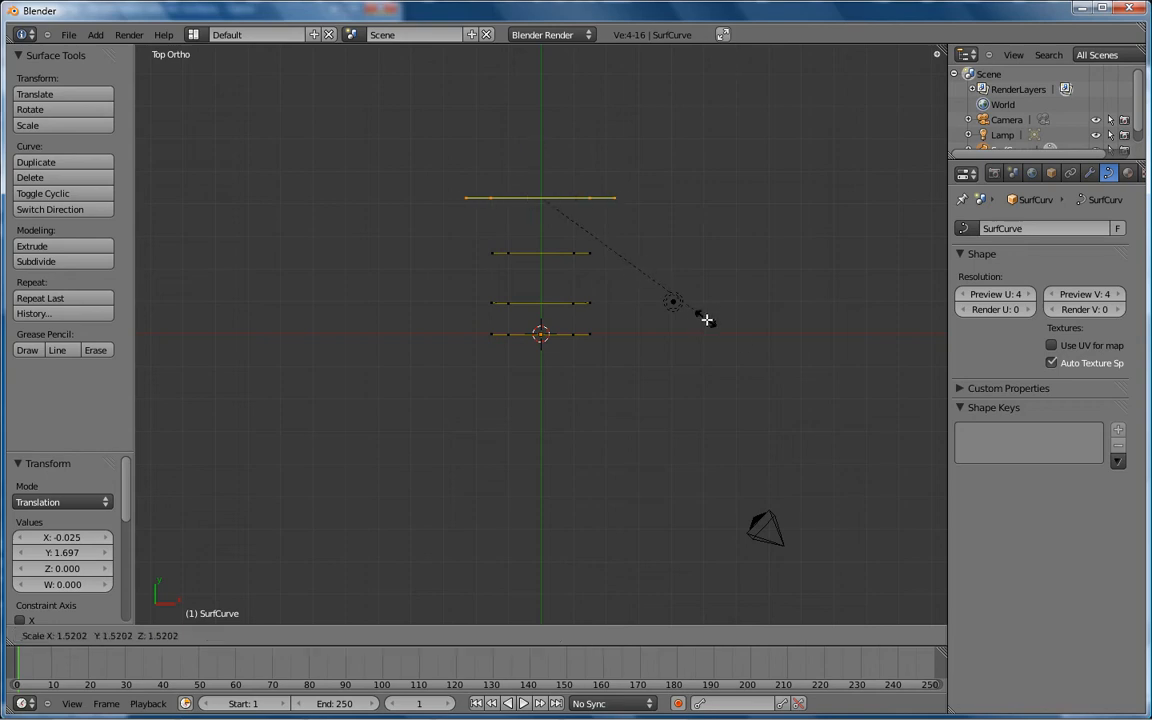
left_click(648, 306)
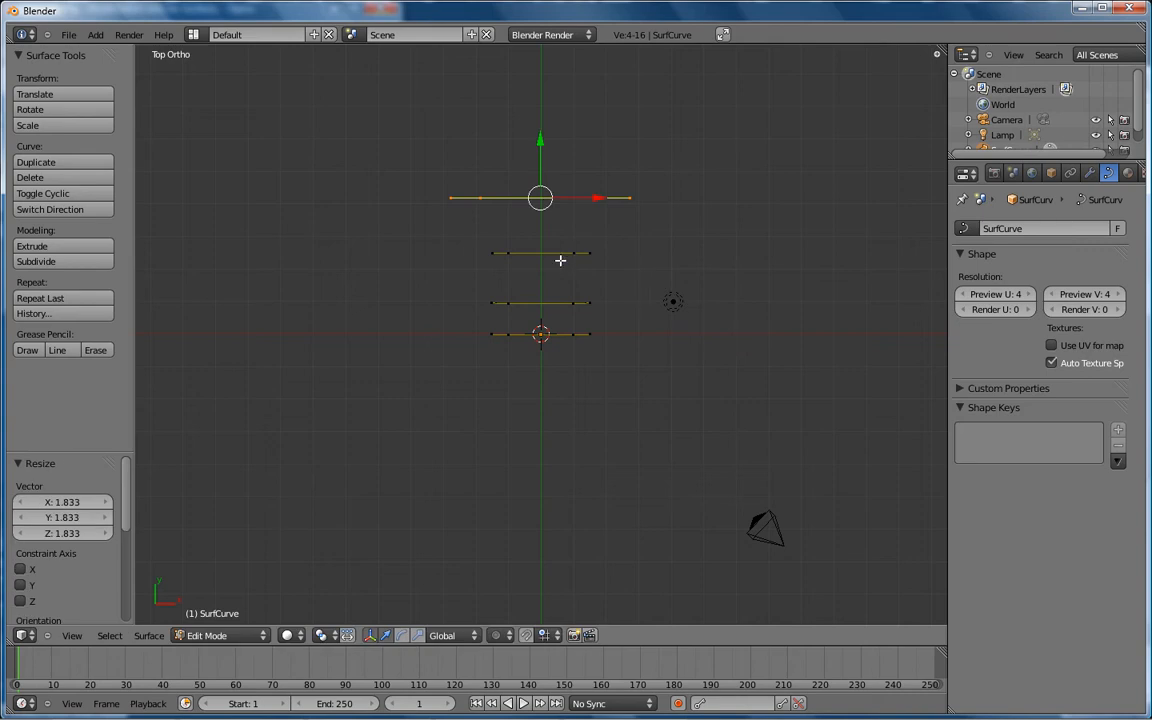
key("a")
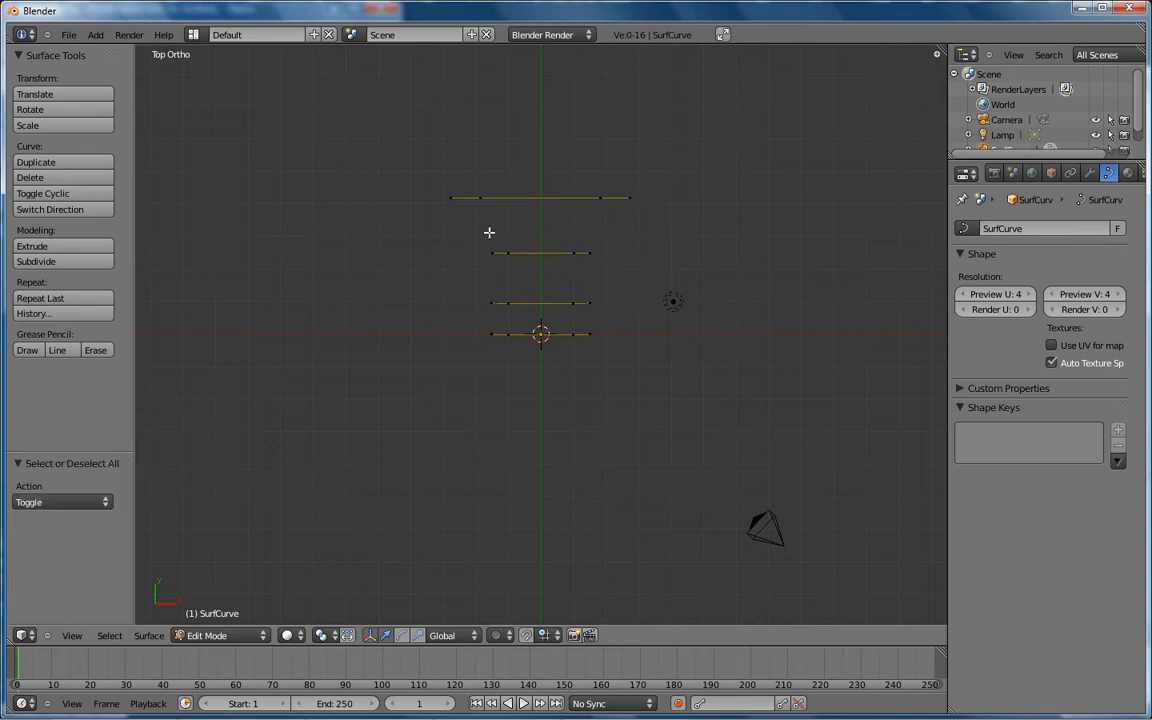
key("b")
left_click_drag(465, 219, 625, 273)
key("s")
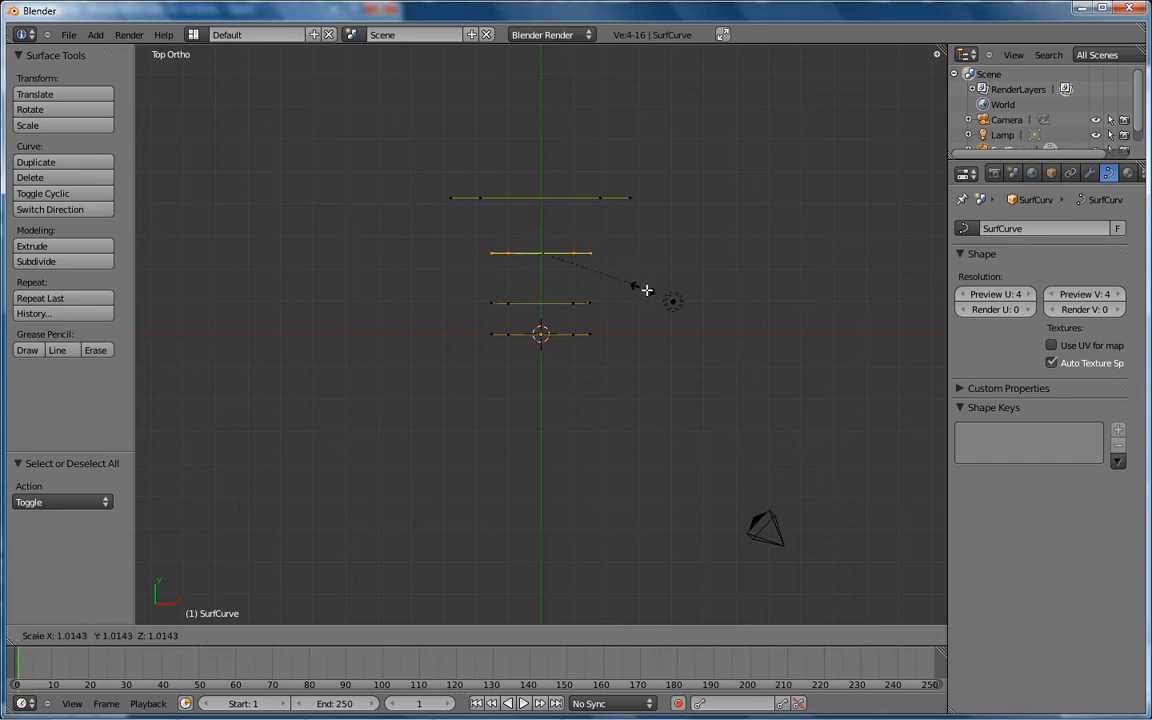
left_click(618, 331)
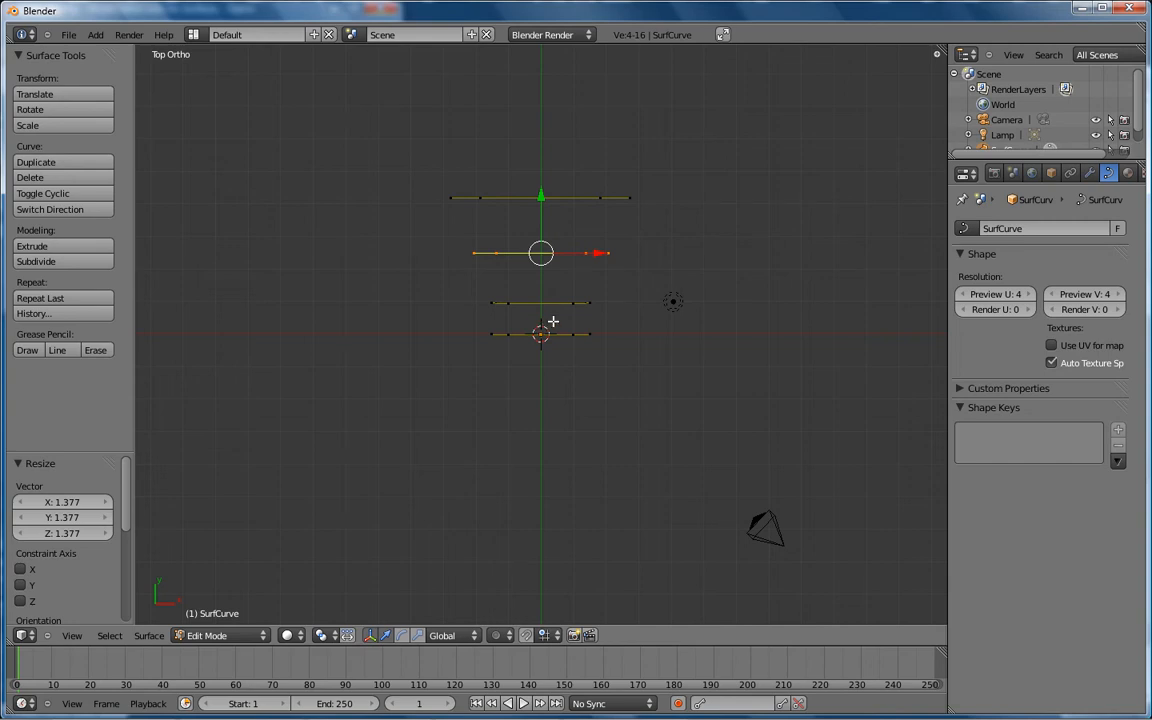
Select all four curves and join them into one surface with Make Segment.
key("a")
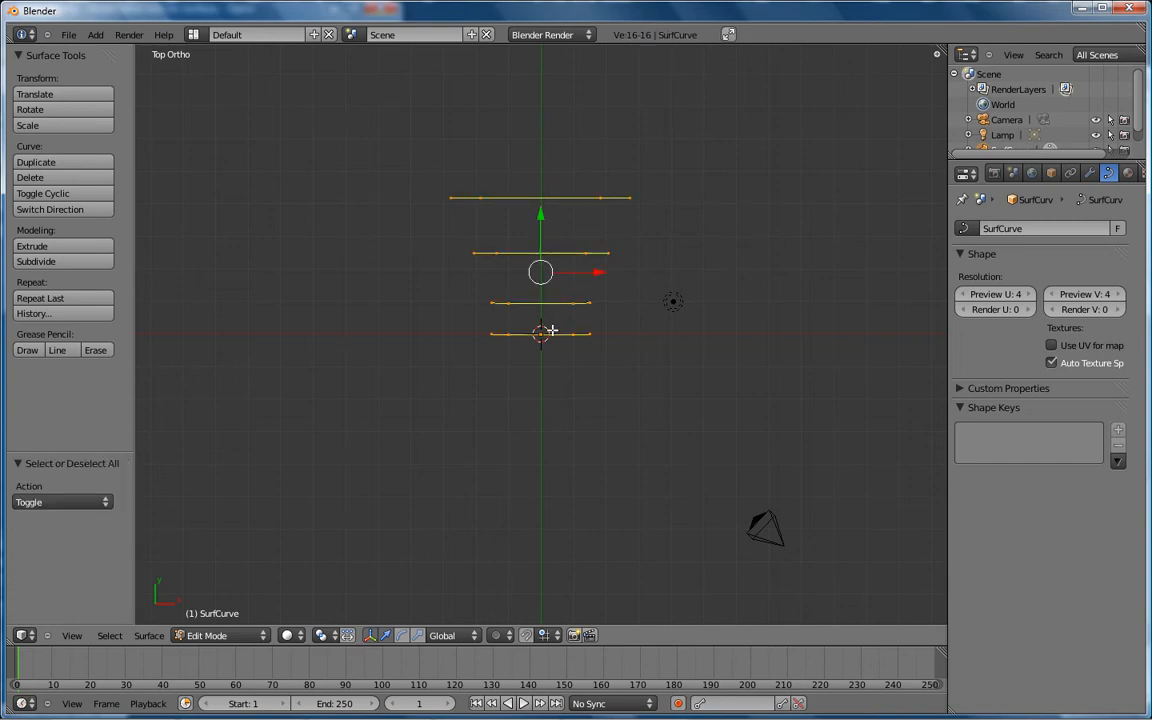
key("f")
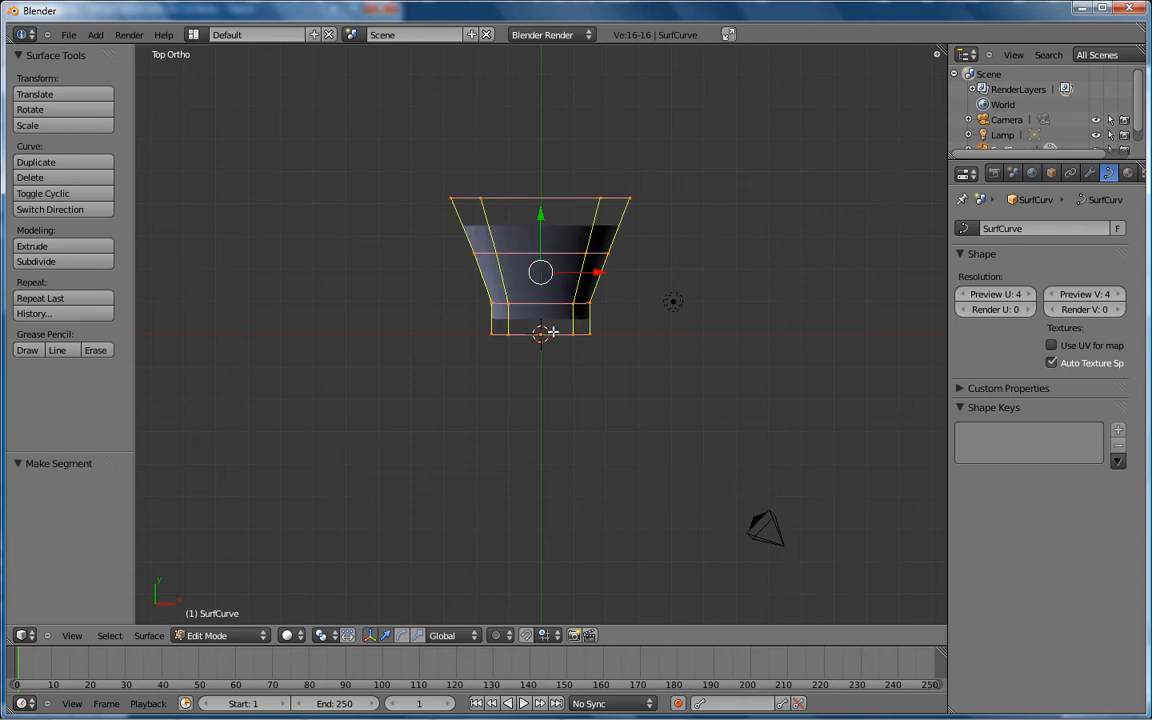
Extrude the four control points at the surface's narrow end by 3 units in the negative Y direction.
middle_click_drag(522, 378, 506, 347)
right_click(514, 331)
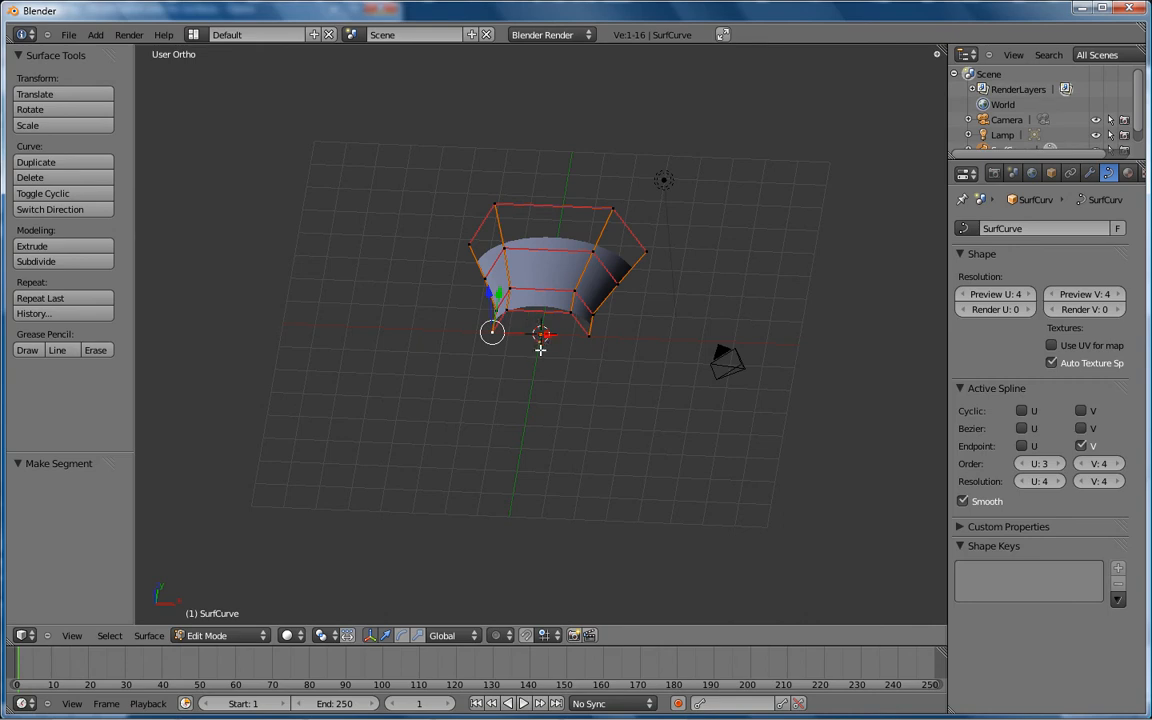
right_click(508, 312, "shift")
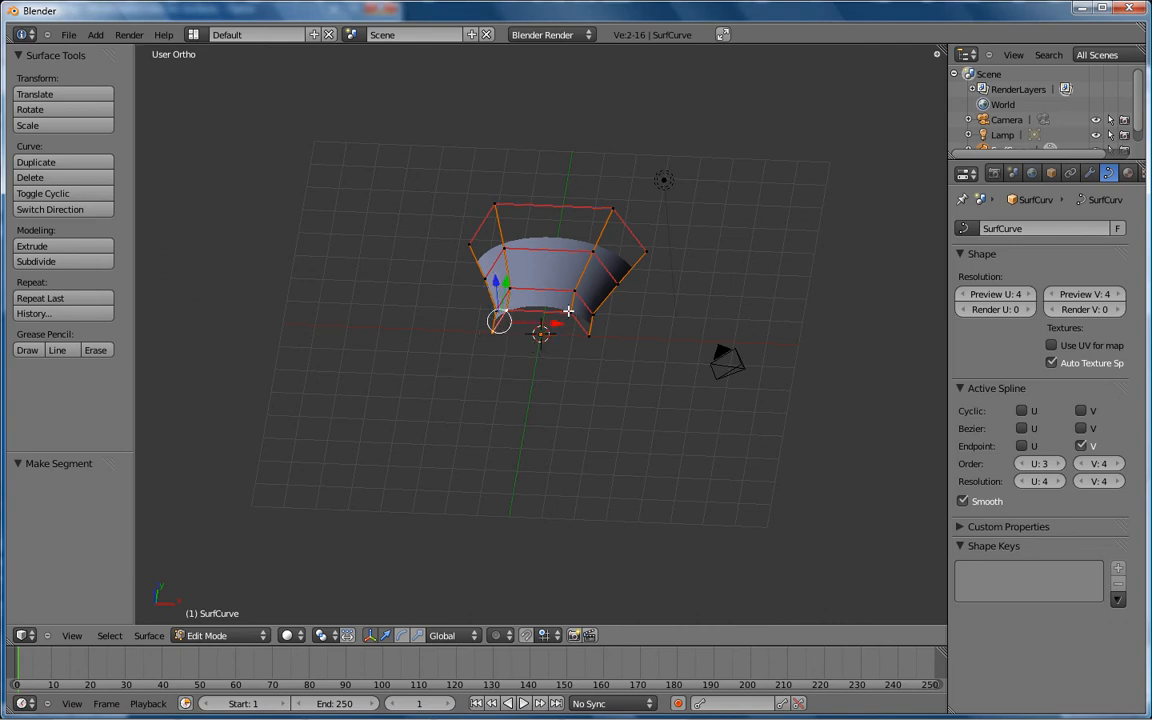
right_click(569, 312, "shift")
right_click(591, 334, "shift")
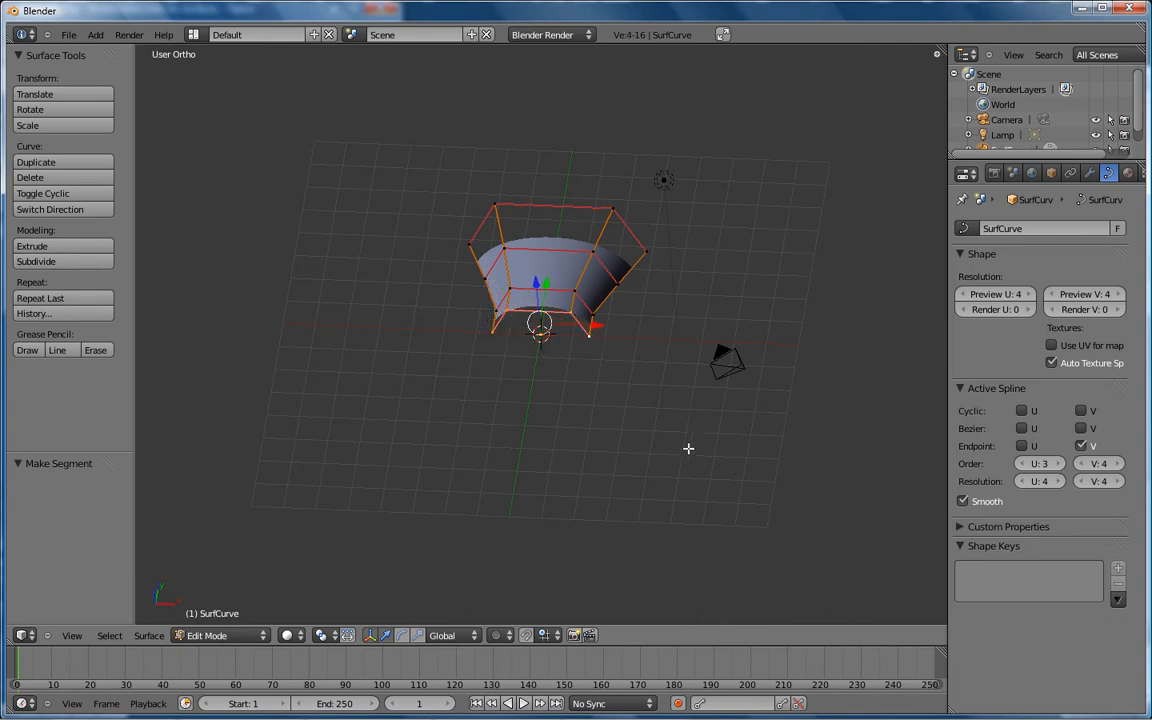
key("KP_3")
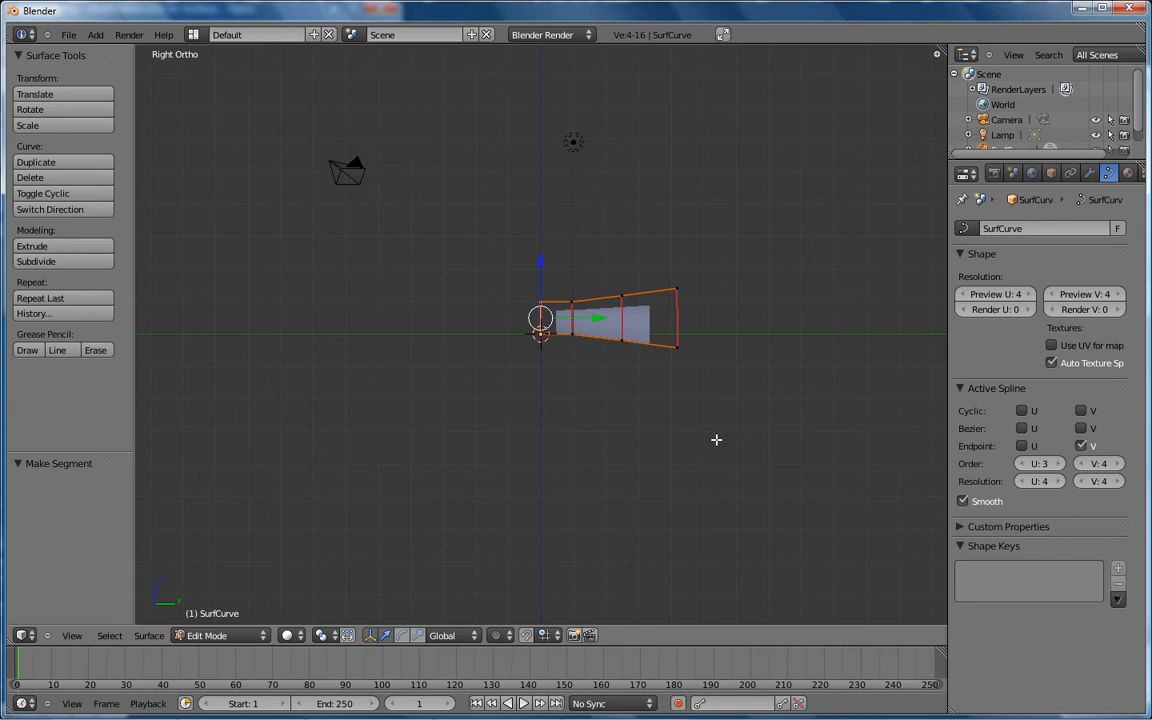
key("e")
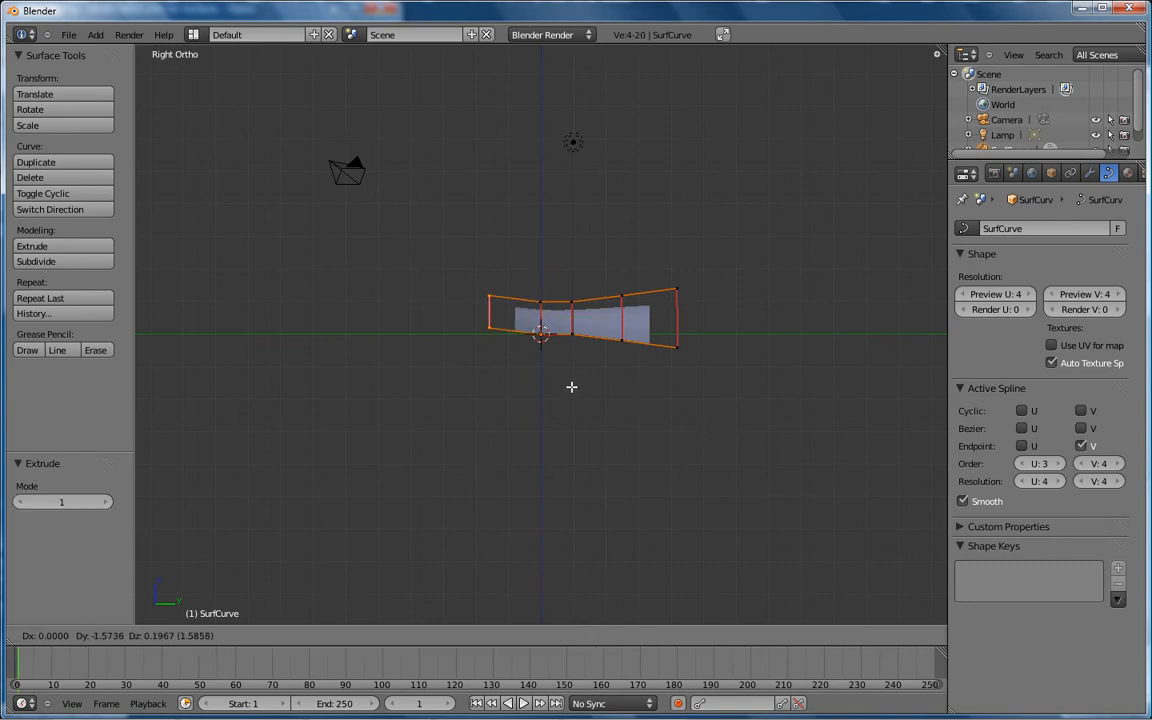
left_click(537, 396)
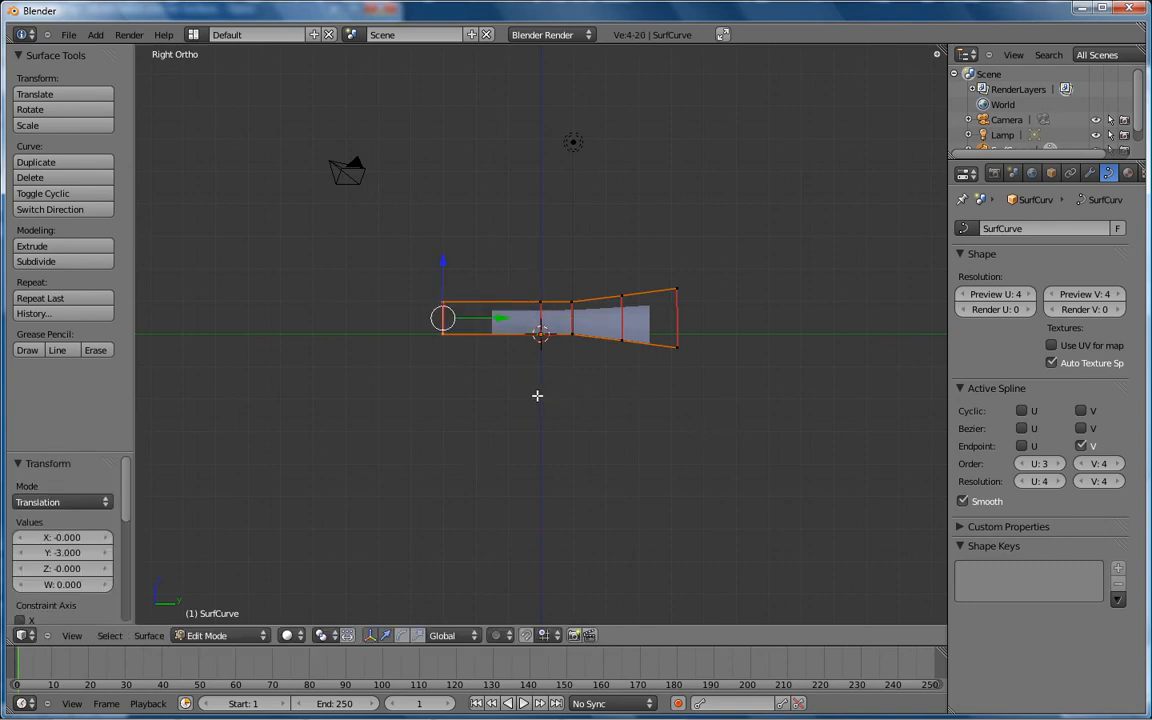
Extrude the end row of control points three more times in the negative Y direction, by roughly 3 units each.
key("e")
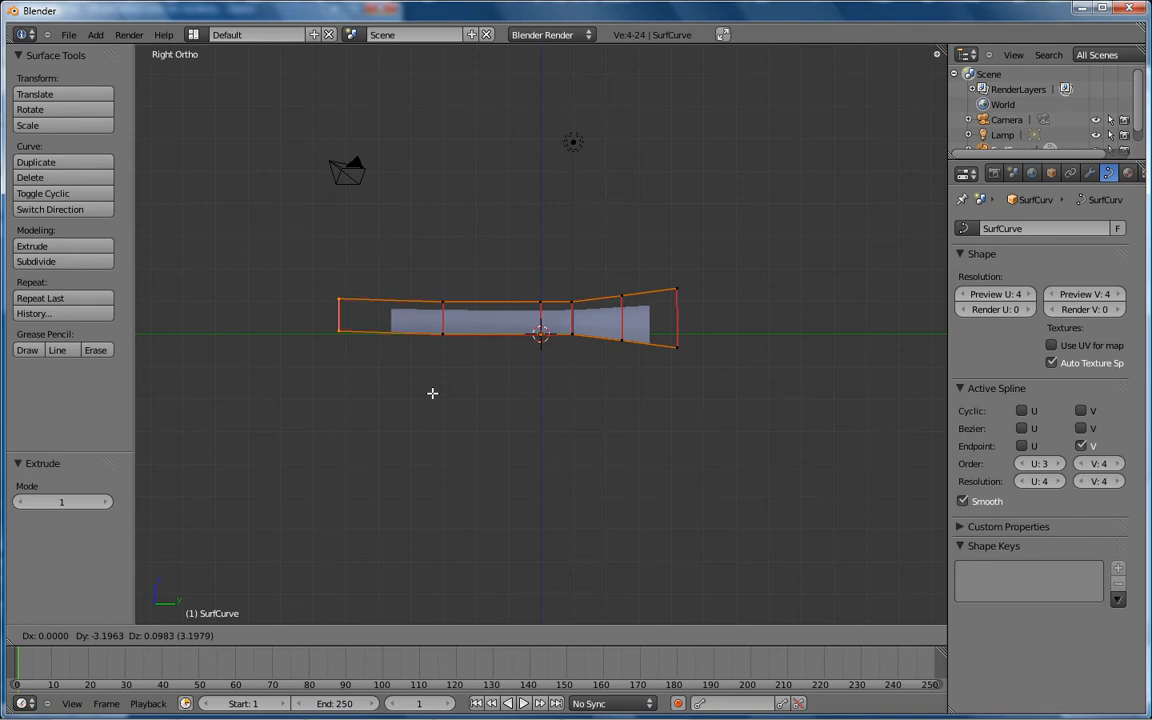
left_click(429, 393)
key("e")
left_click(333, 395)
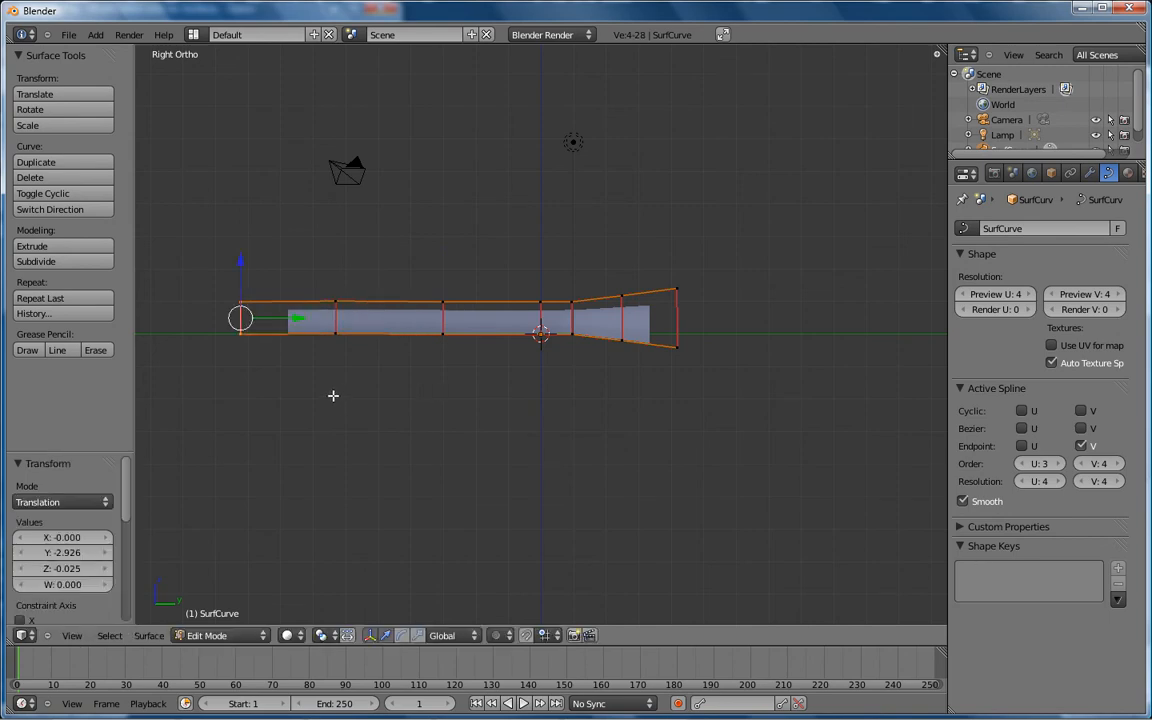
key("e")
left_click(228, 395)
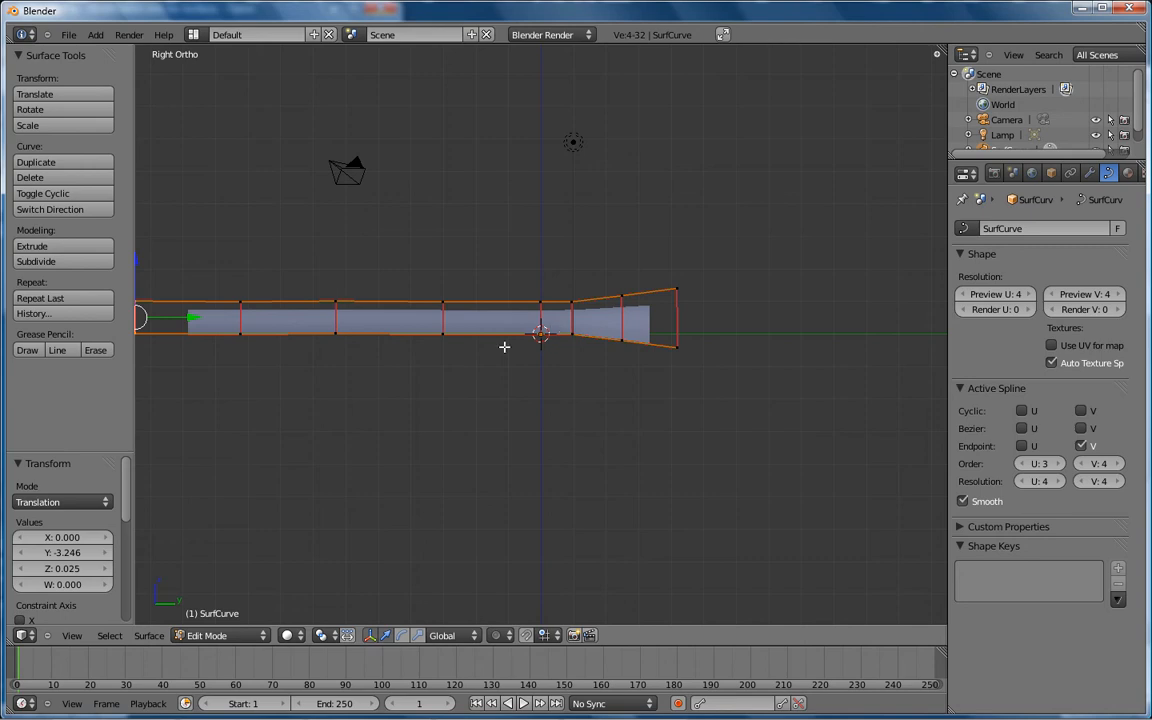
Select the two upper control points of all eight rows and raise them about 1.95 units along Z.
middle_click_drag(391, 370, 499, 514)
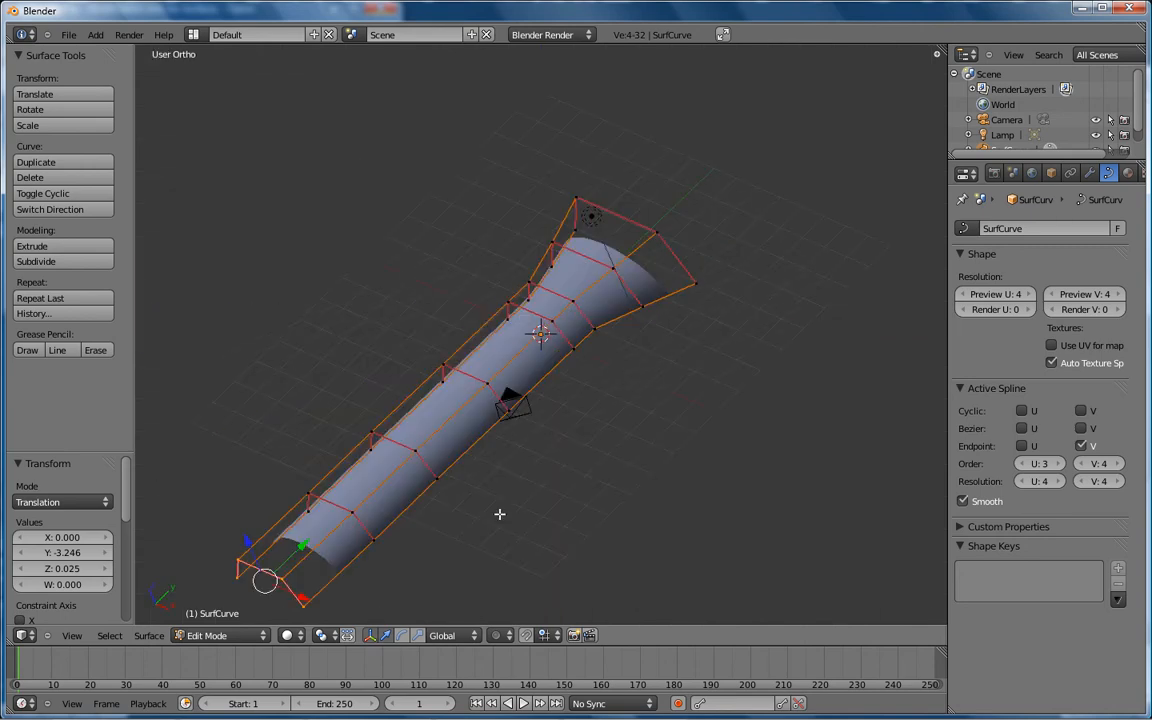
right_click(282, 578)
right_click(237, 559, "shift")
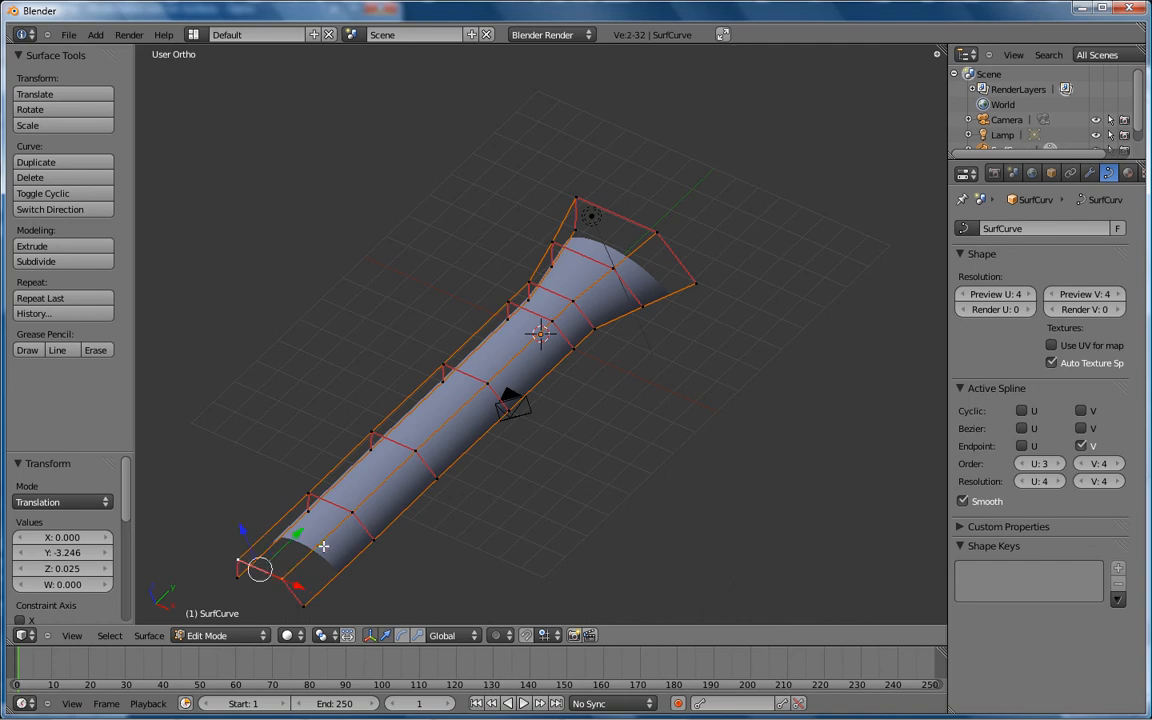
right_click(350, 512, "shift")
right_click(306, 491, "shift")
right_click(371, 432, "shift")
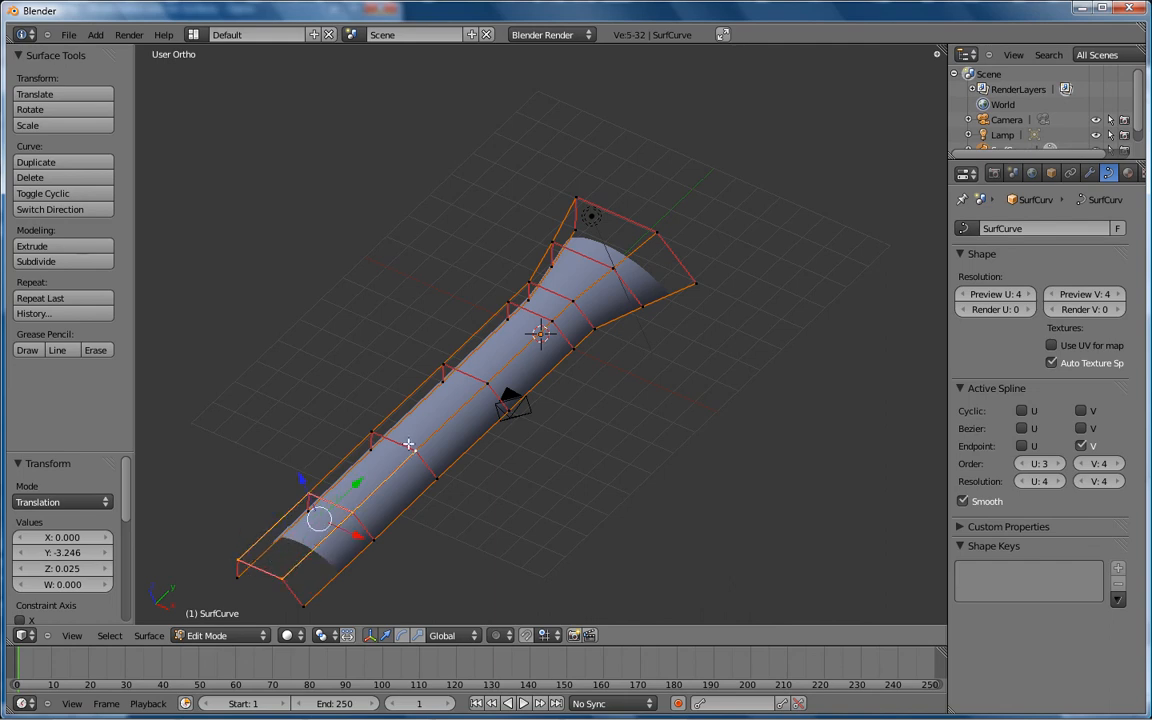
right_click(415, 451, "shift")
right_click(486, 382, "shift")
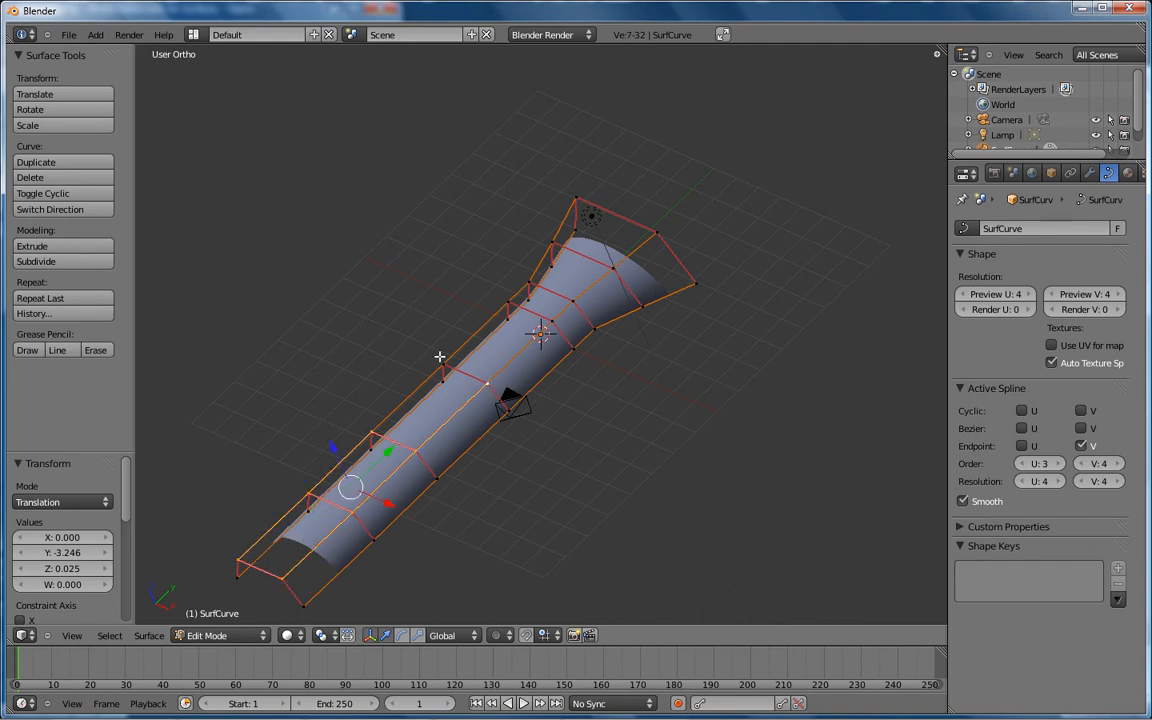
right_click(443, 366, "shift")
right_click(508, 302, "shift")
right_click(552, 320, "shift")
right_click(573, 301, "shift")
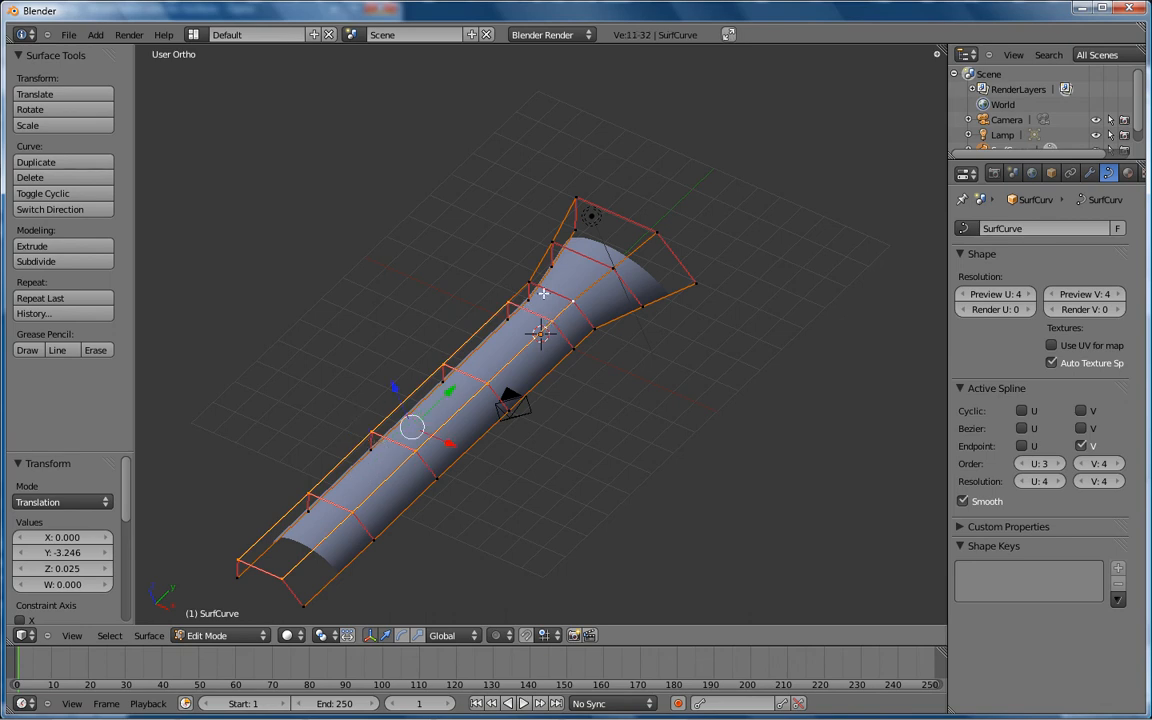
right_click(530, 283, "shift")
right_click(552, 243, "shift")
right_click(612, 267, "shift")
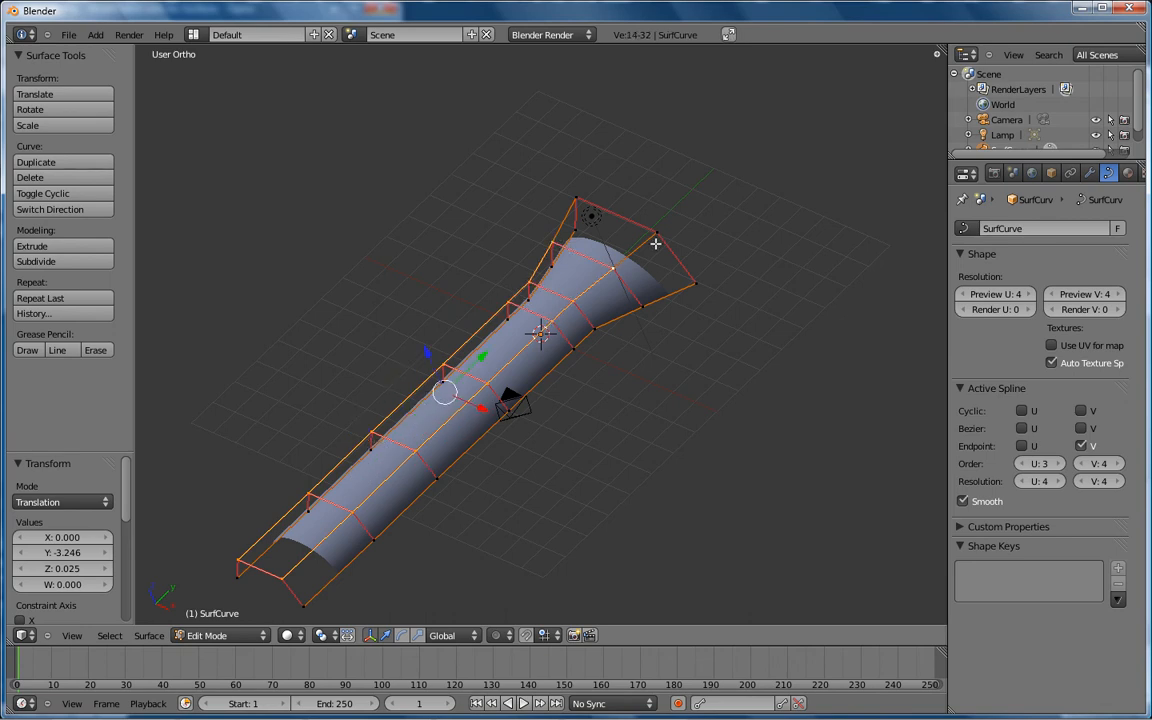
right_click(657, 234, "shift")
right_click(577, 199, "shift")
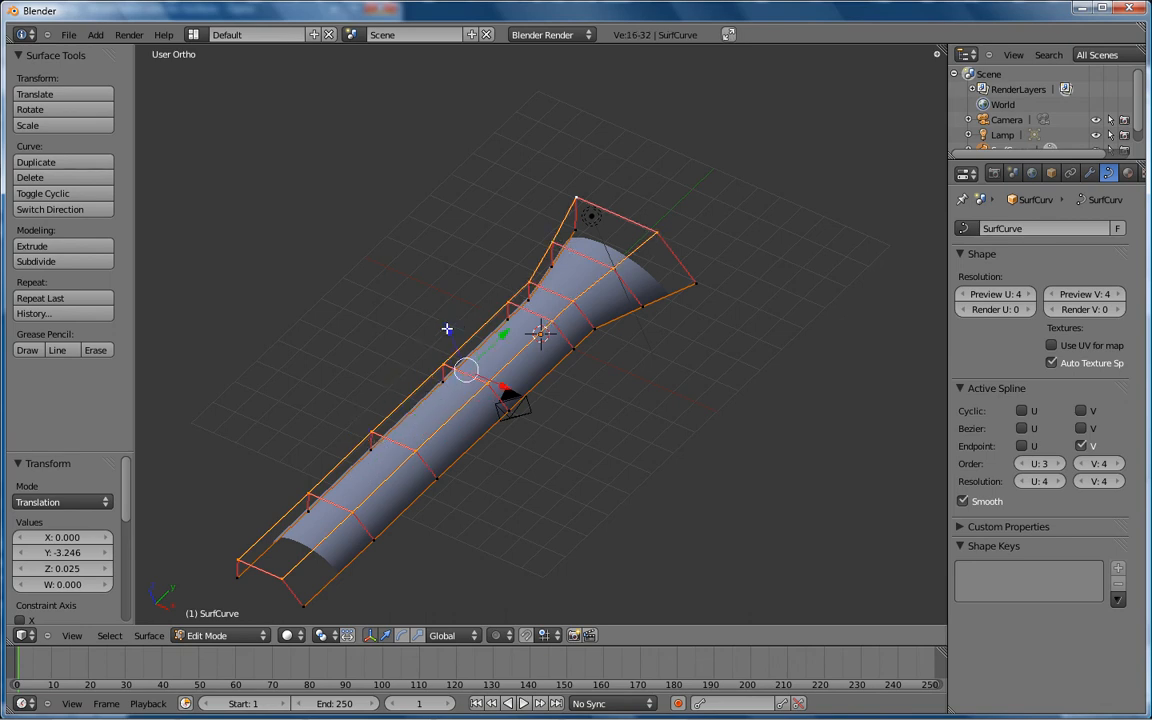
key("g")
key("z")
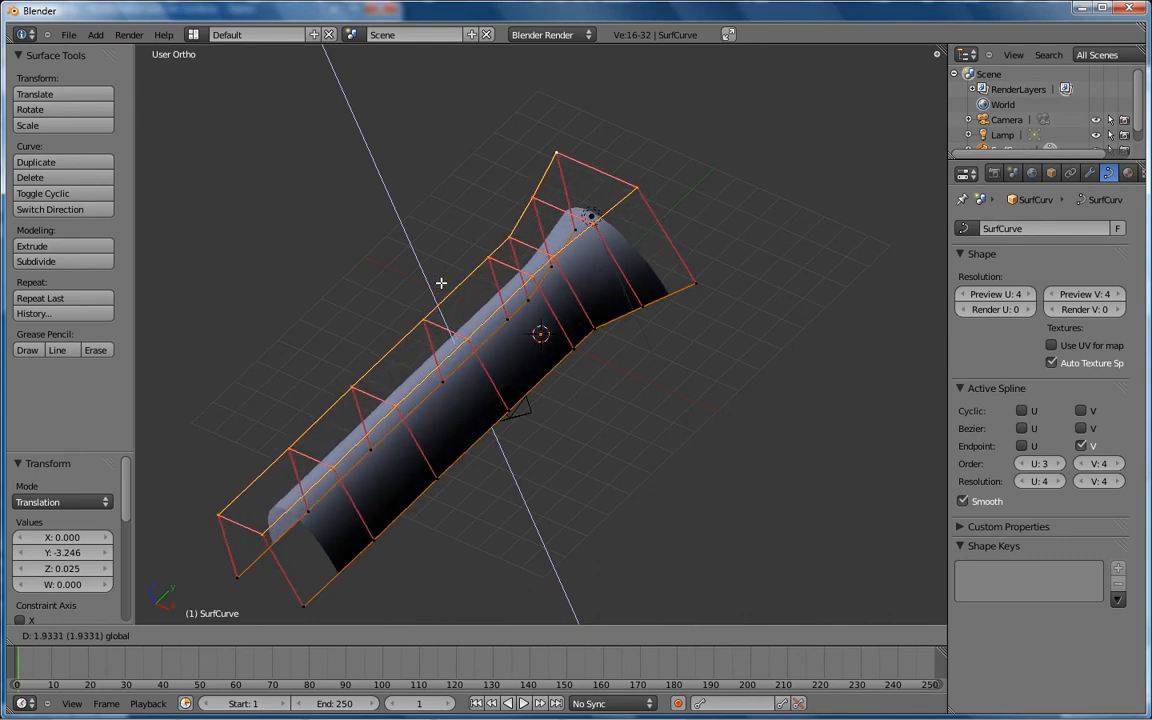
left_click(442, 283)
Try extruding the sixteen upper control points twice, shifting them about 0.27 units up and about 0.76 units down in Z.
middle_click_drag(494, 453, 595, 356)
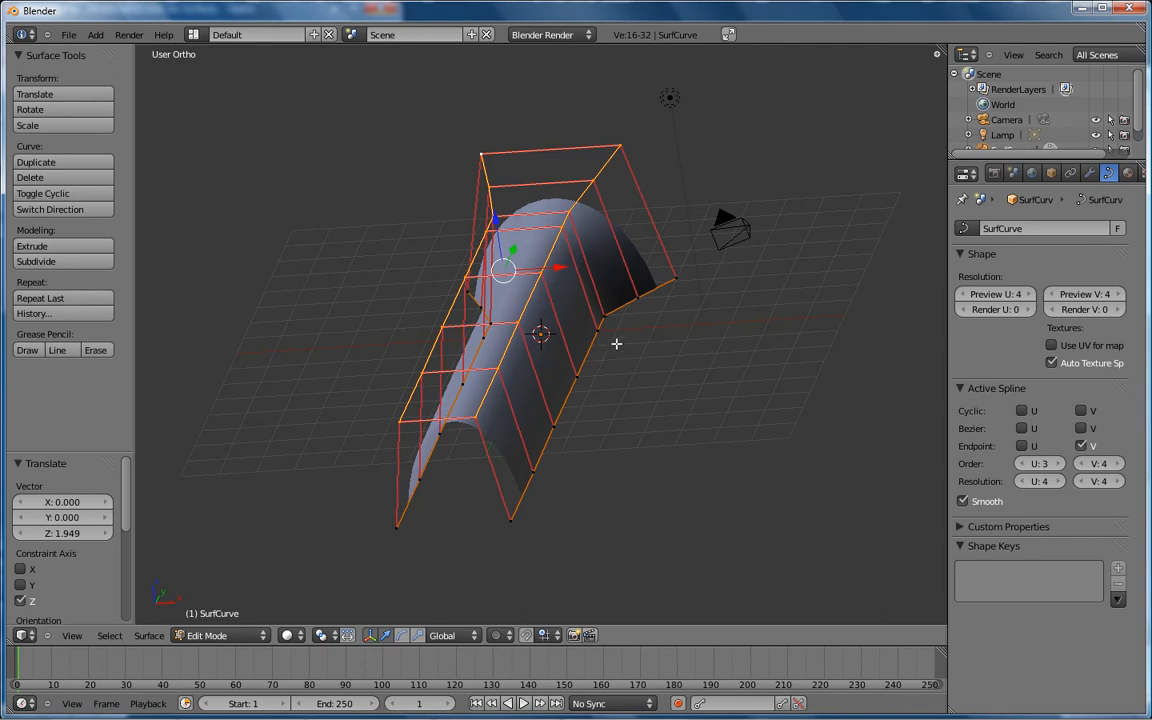
key("e")
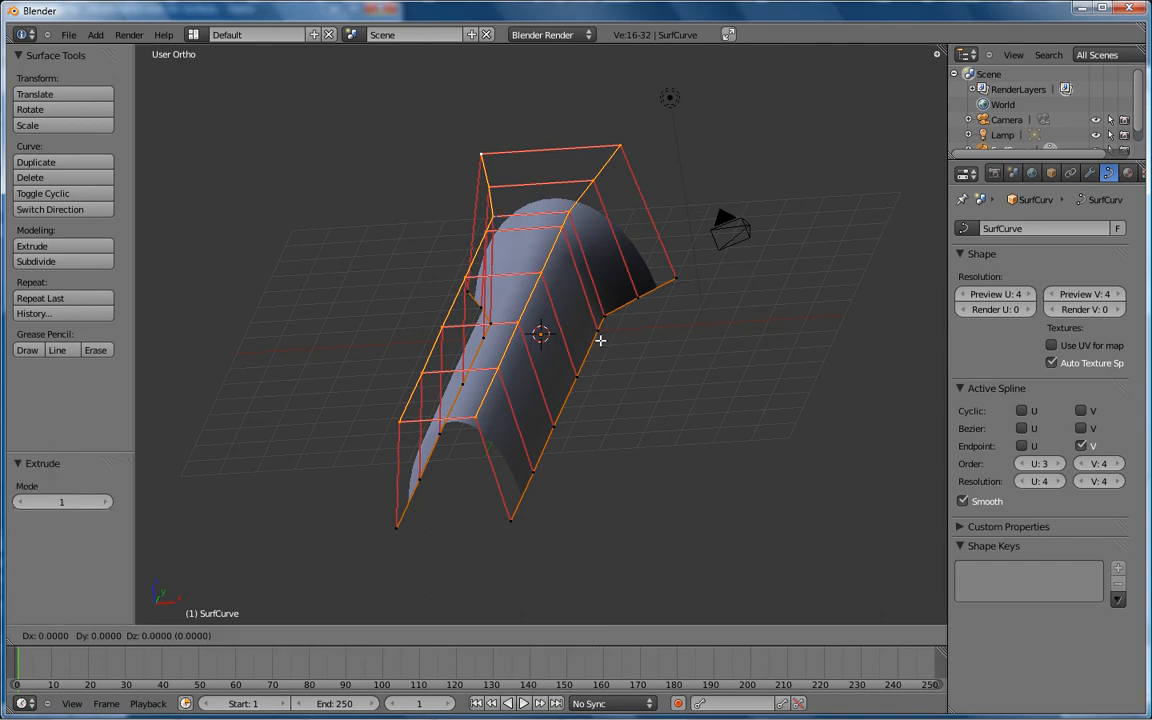
left_click(592, 328)
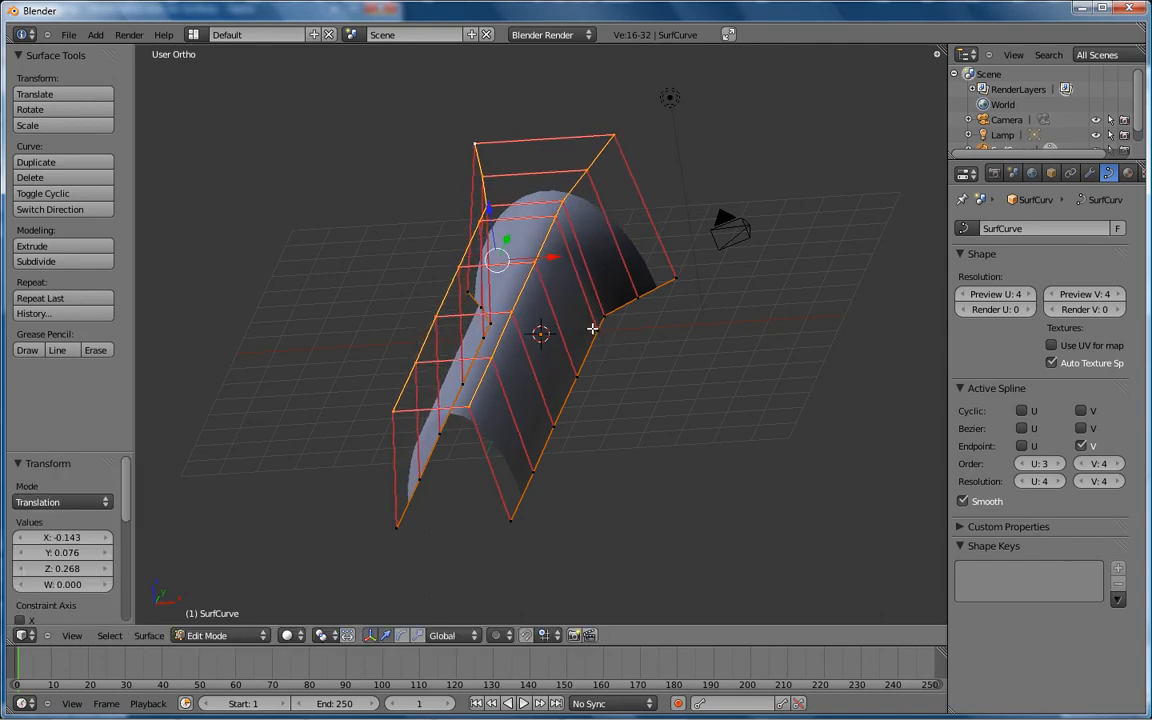
key("e")
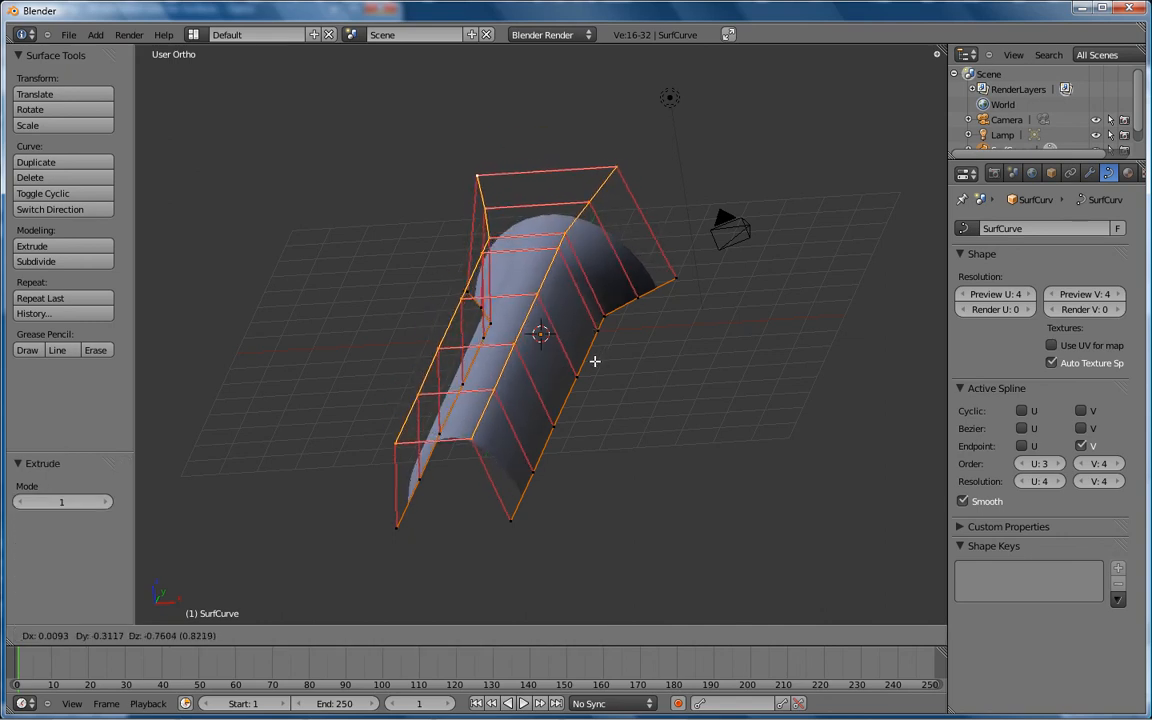
left_click(594, 360)
Switch the surface to Object Mode and inspect its shape from several angles.
middle_click_drag(578, 441, 617, 463)
key("Tab")
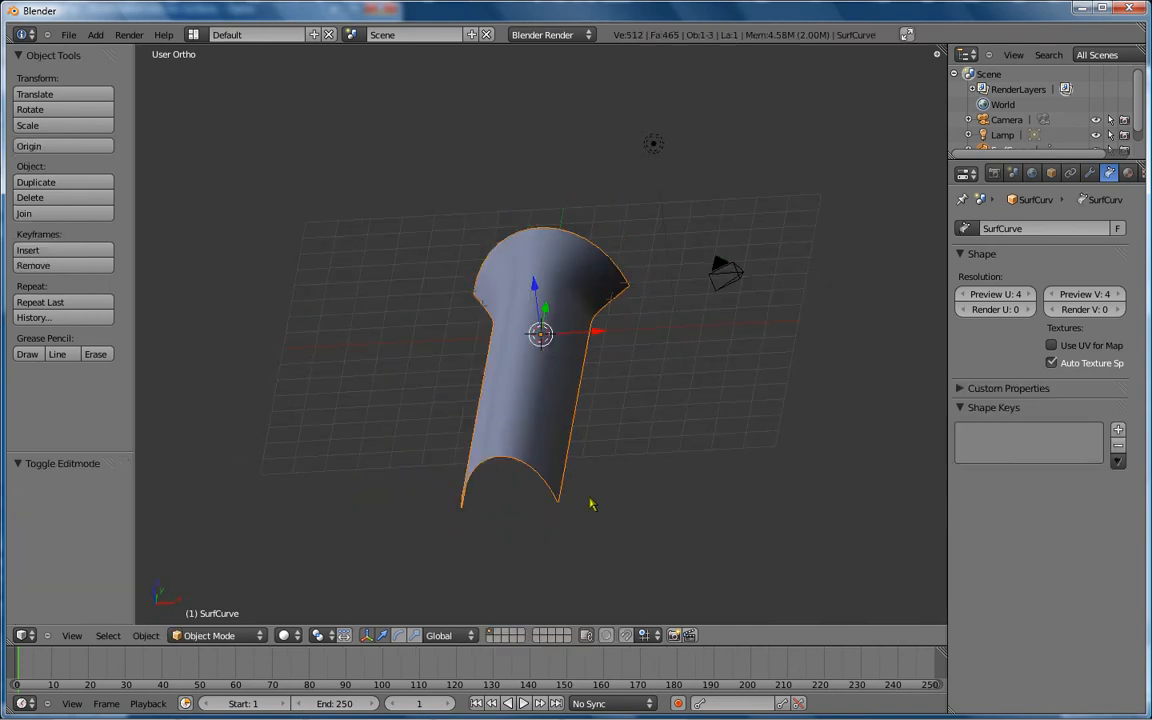
middle_click_drag(591, 504, 622, 437)
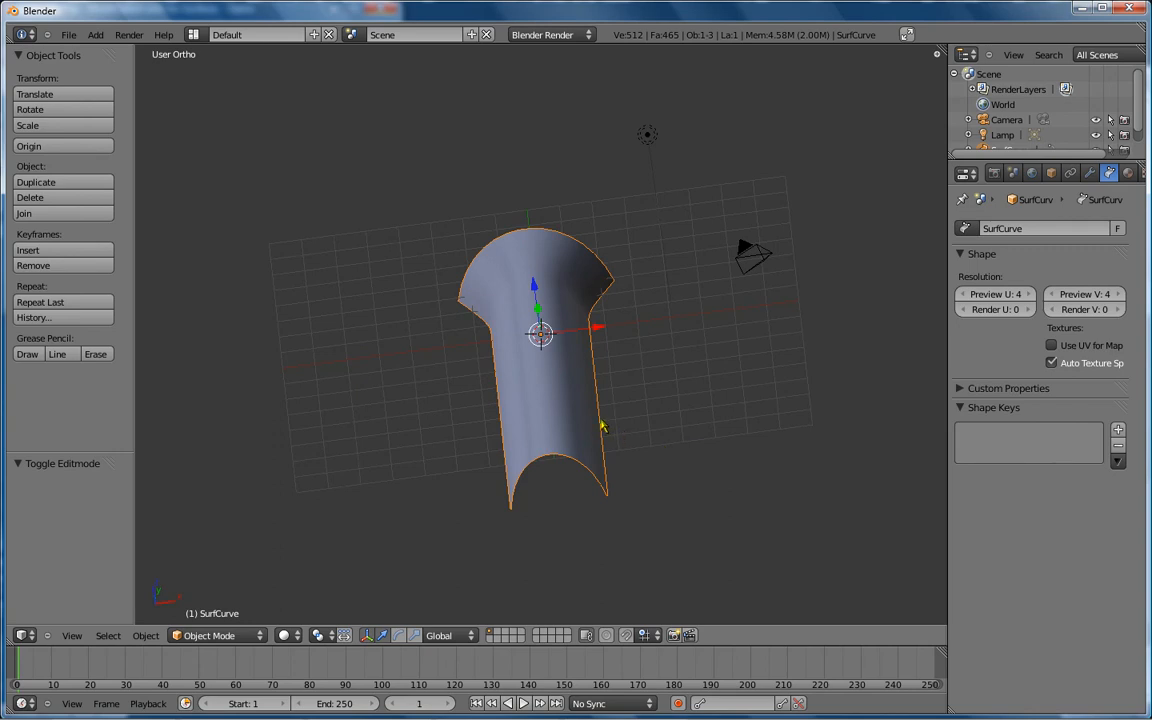
scroll(630, 387, "down", 2)
middle_click_drag(643, 435, 661, 432)
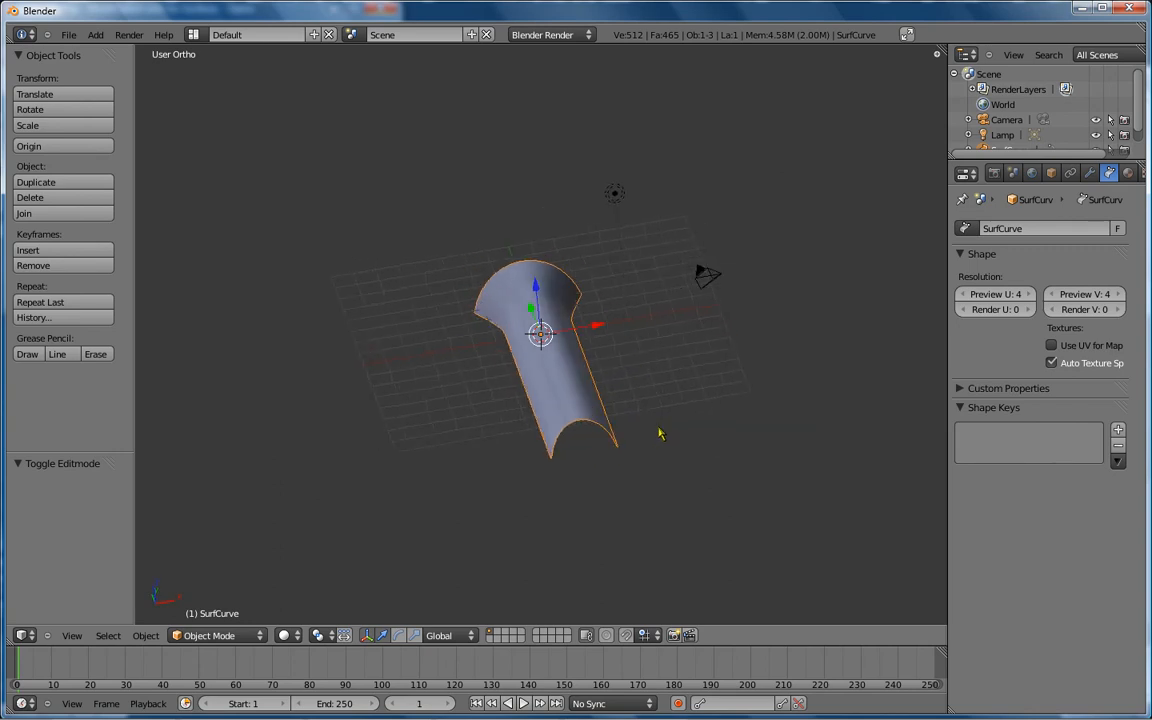